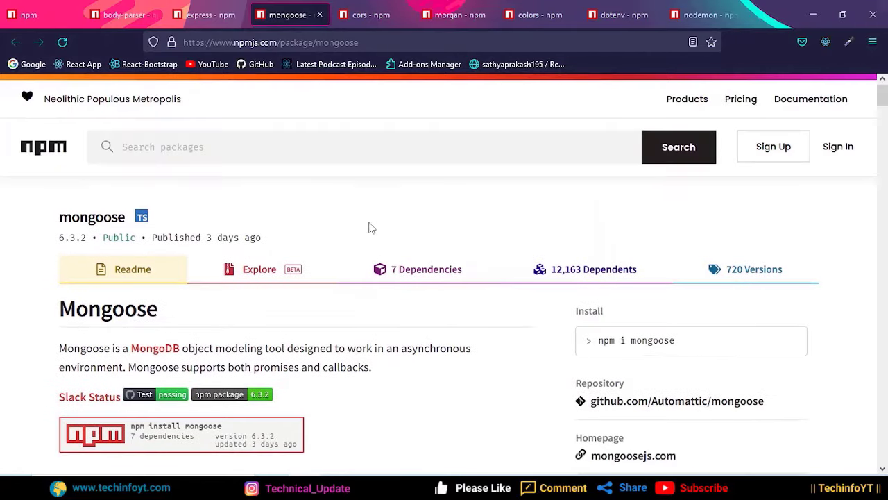
Read through the mongoose package's readme, from its description down to the installation instructions
scroll(370, 227, down, 1)
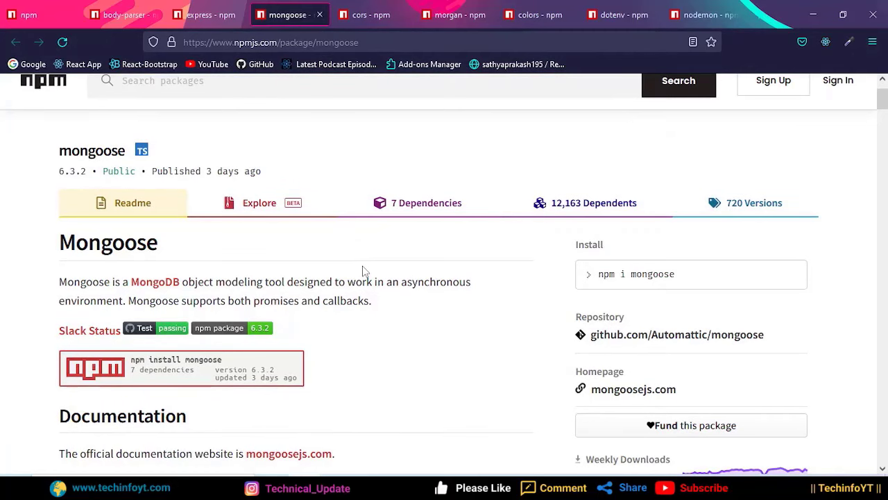
scroll(366, 271, down, 1)
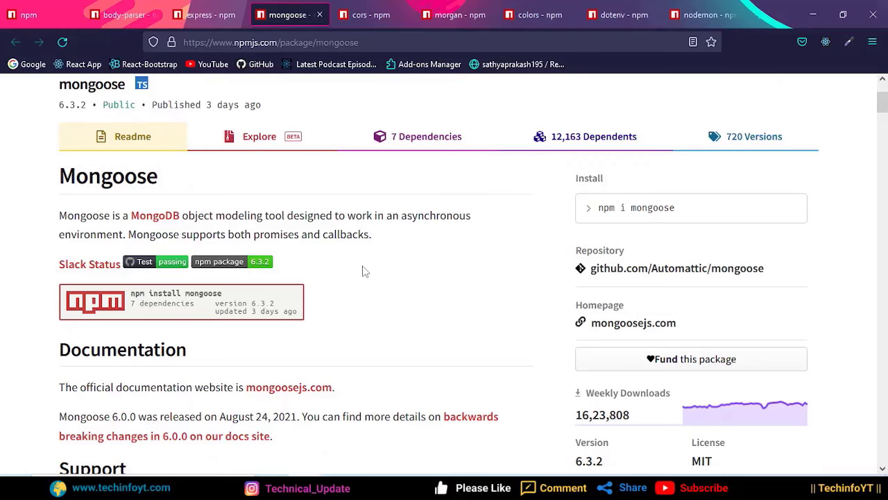
scroll(366, 271, down, 10)
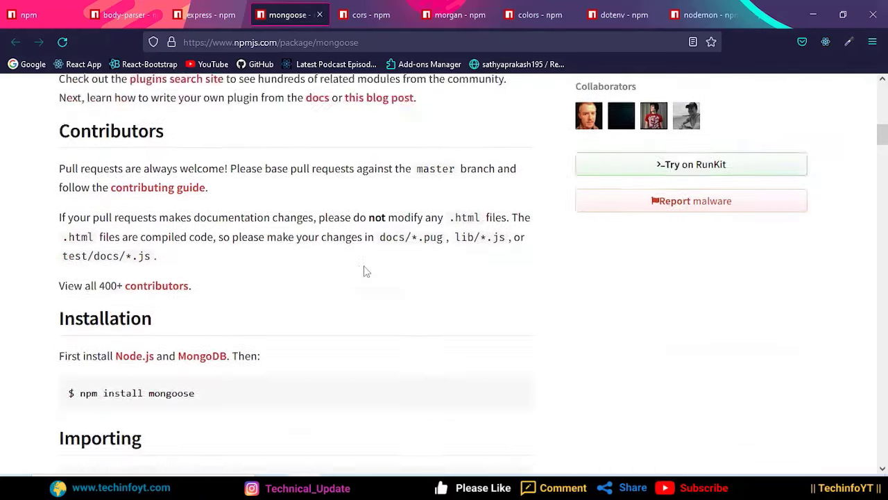
scroll(366, 271, up, 15)
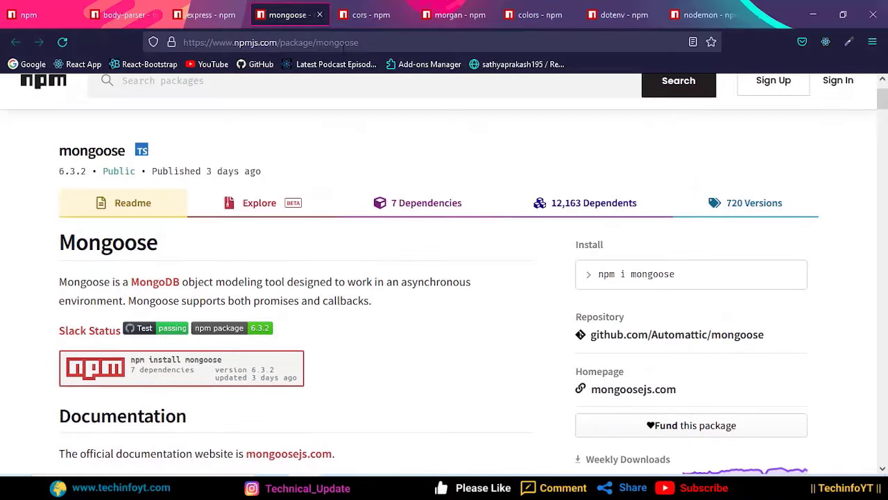
Open the cors package page and look over its description and readme contents
click(362, 16)
scroll(271, 251, down, 3)
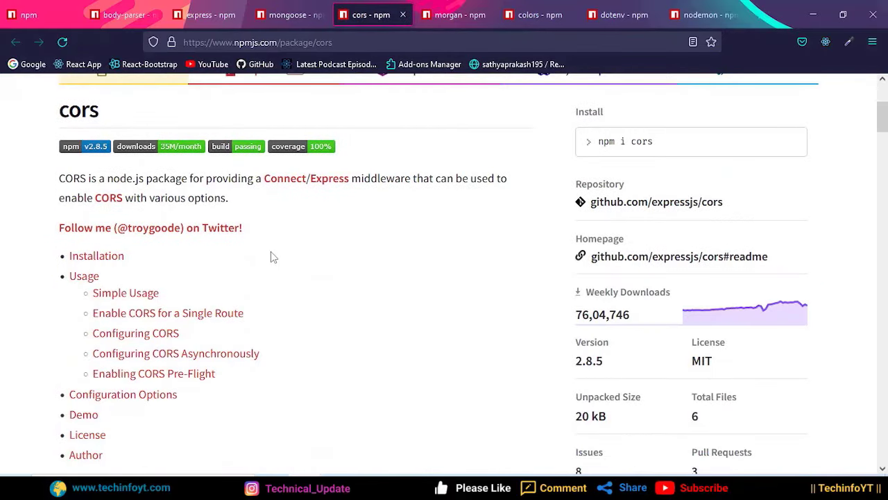
scroll(271, 251, down, 2)
scroll(271, 251, up, 5)
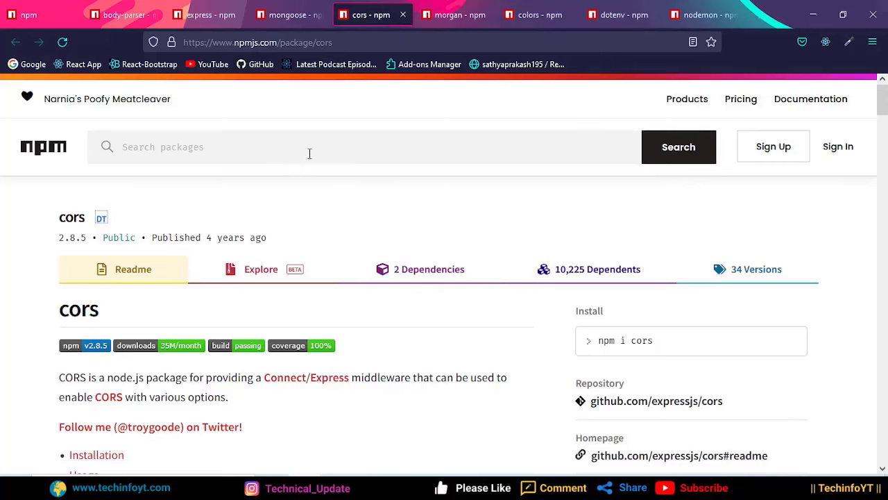
Return to the body-parser package page and examine the Express/Connect top-level generic example
click(123, 15)
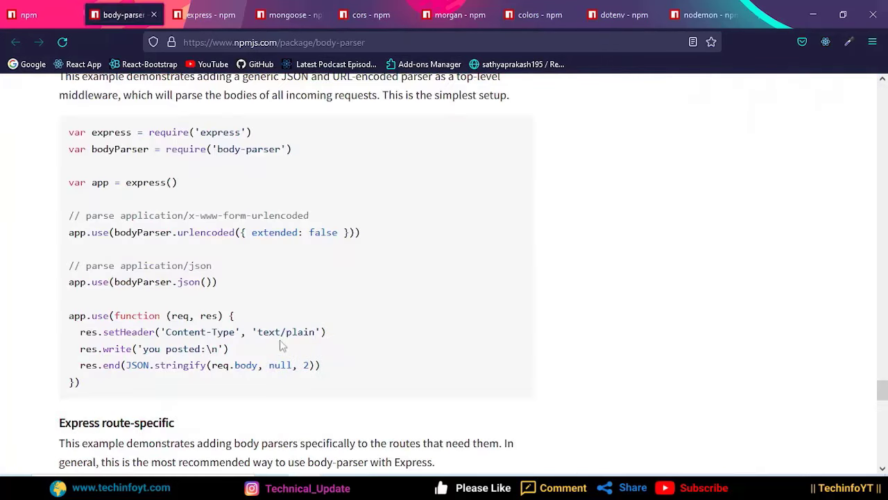
scroll(278, 340, up, 5)
scroll(274, 332, down, 3)
scroll(274, 332, down, 1)
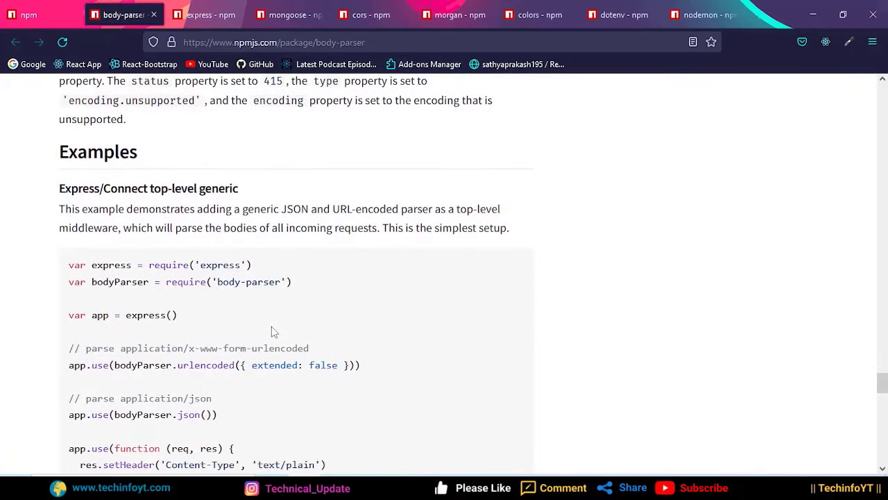
scroll(272, 332, down, 2)
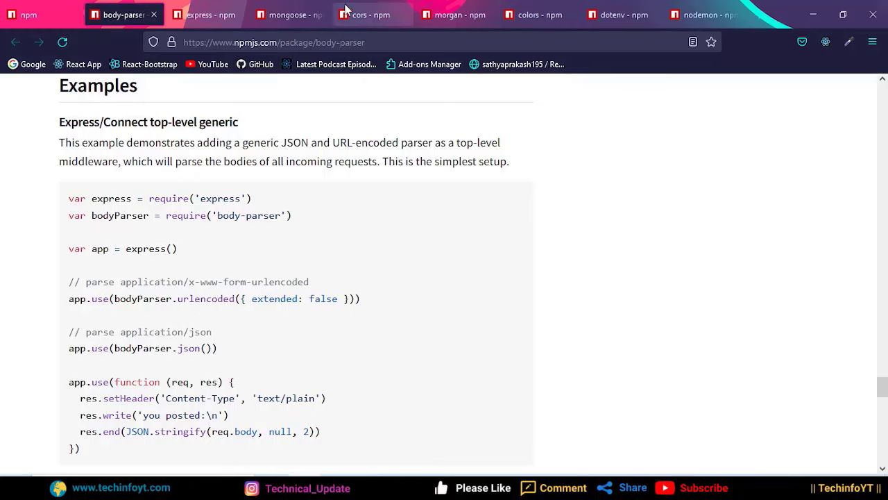
Open the morgan package page and read its API section, including the predefined format string usage
click(455, 19)
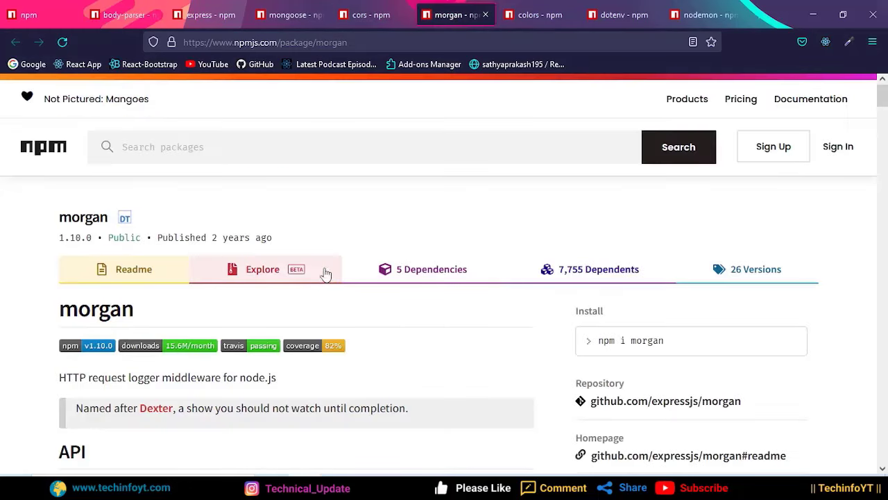
scroll(312, 273, down, 2)
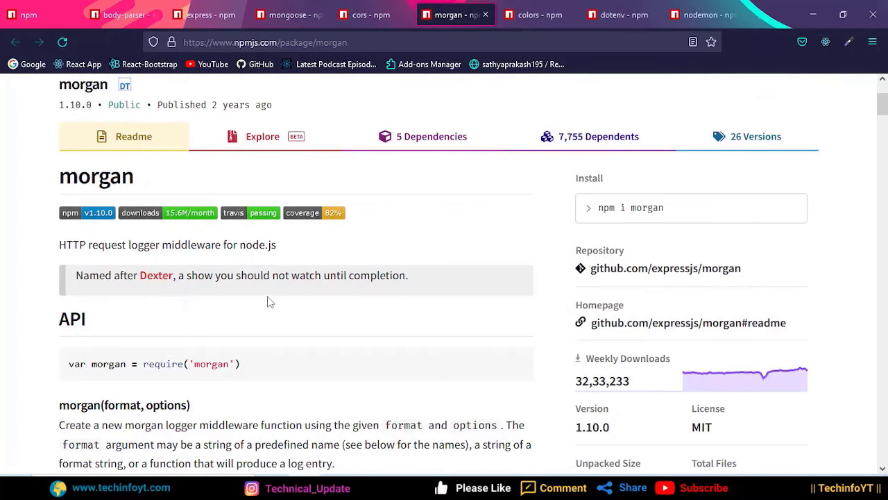
scroll(268, 297, down, 2)
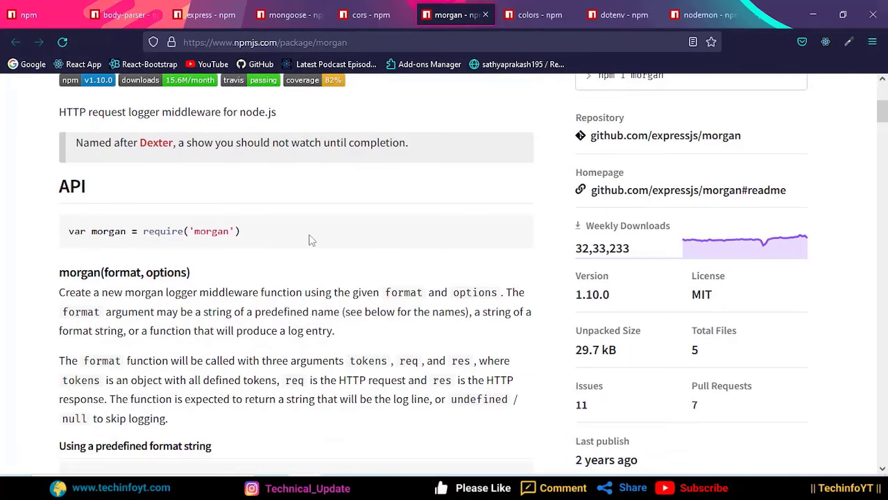
scroll(312, 240, down, 2)
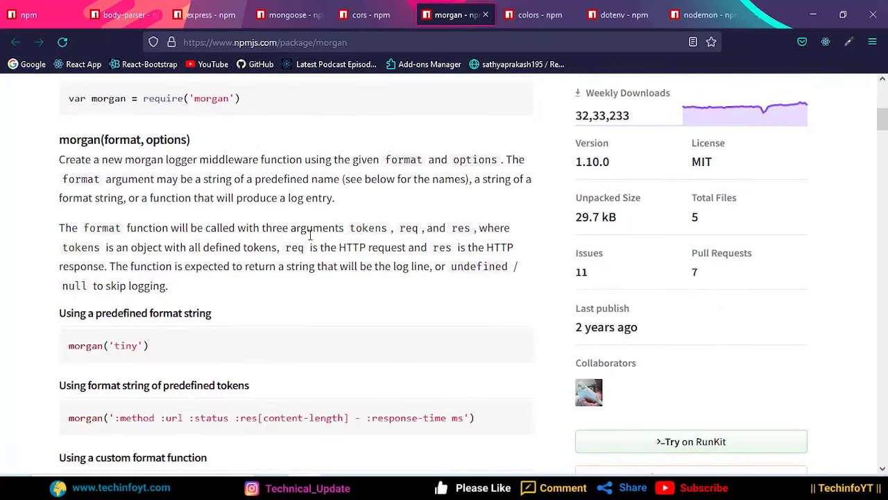
scroll(310, 235, down, 3)
scroll(310, 235, up, 9)
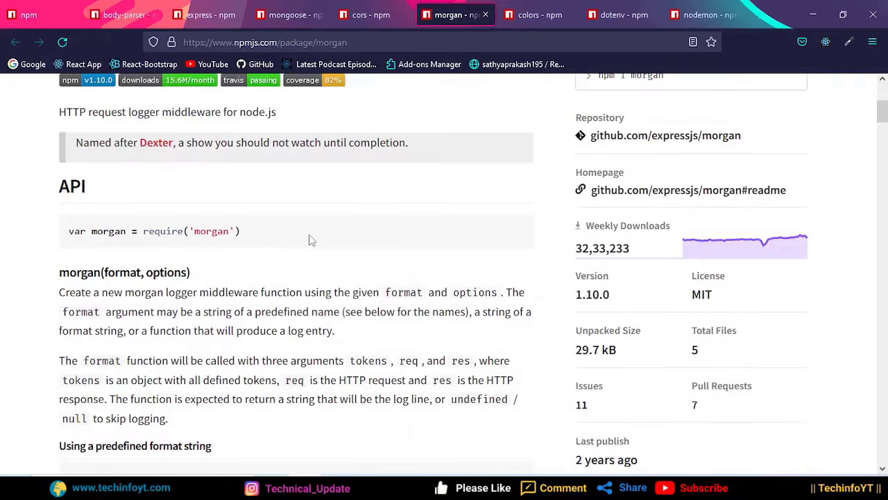
Open the colors package page and view the sample of coloured and styled console output
click(532, 14)
scroll(291, 272, down, 3)
scroll(141, 200, down, 2)
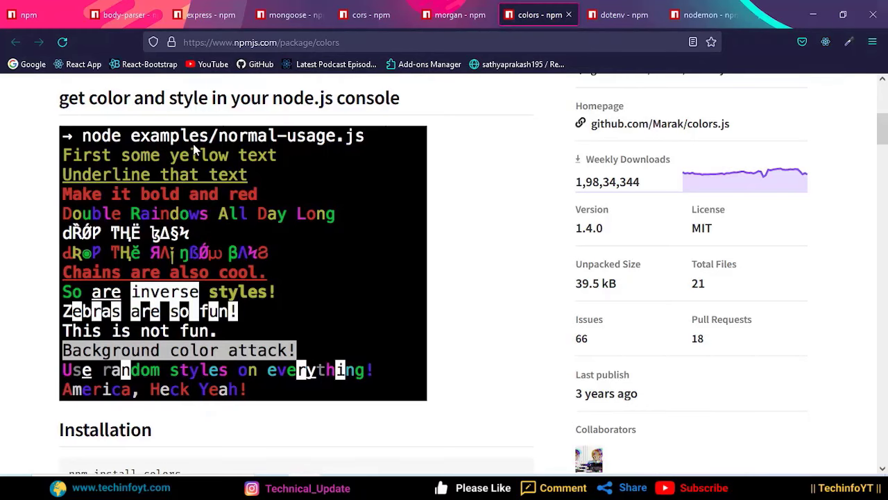
Open the dotenv package page and read its description and install section
key(ctrl+Tab)
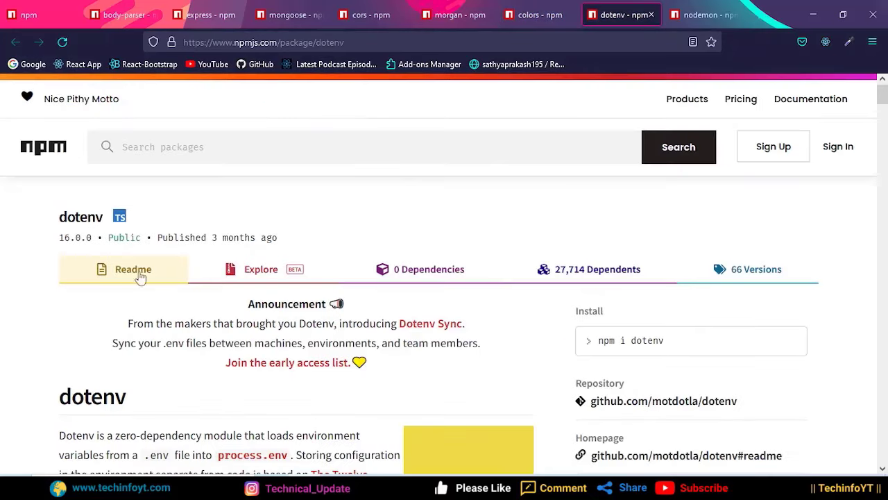
scroll(190, 229, down, 2)
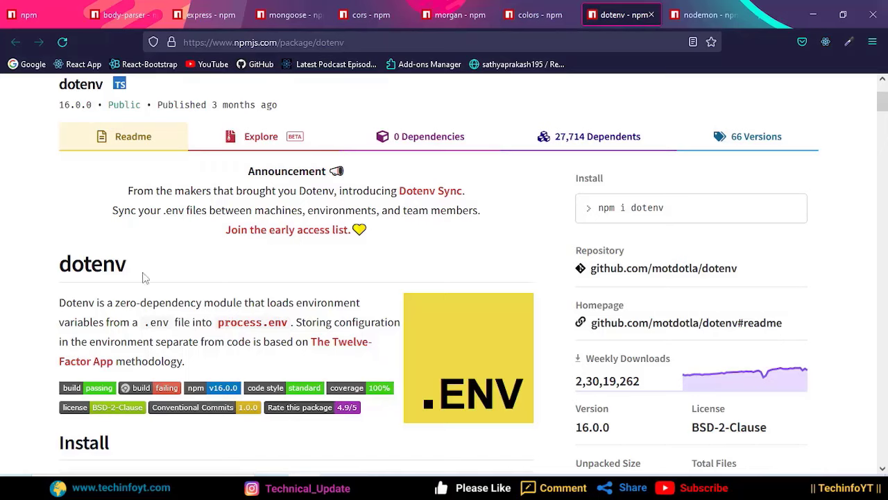
double_click(92, 271)
click(234, 274)
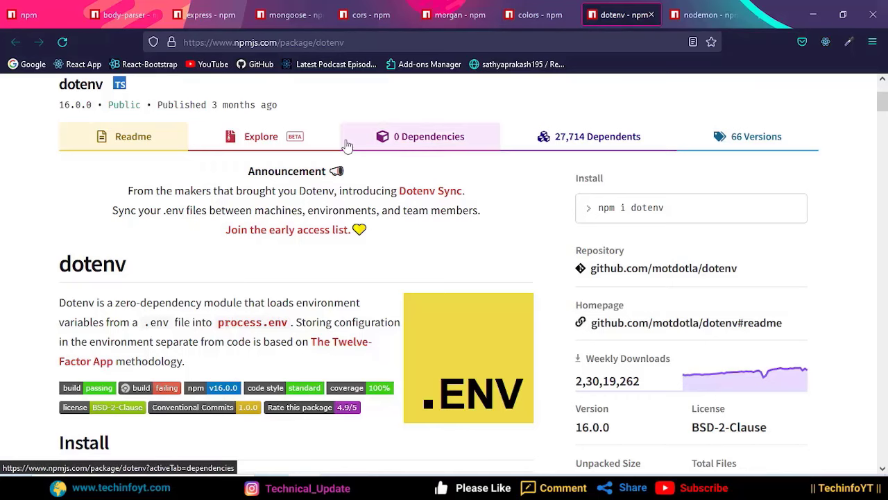
scroll(314, 209, down, 2)
scroll(516, 238, down, 5)
scroll(611, 220, up, 8)
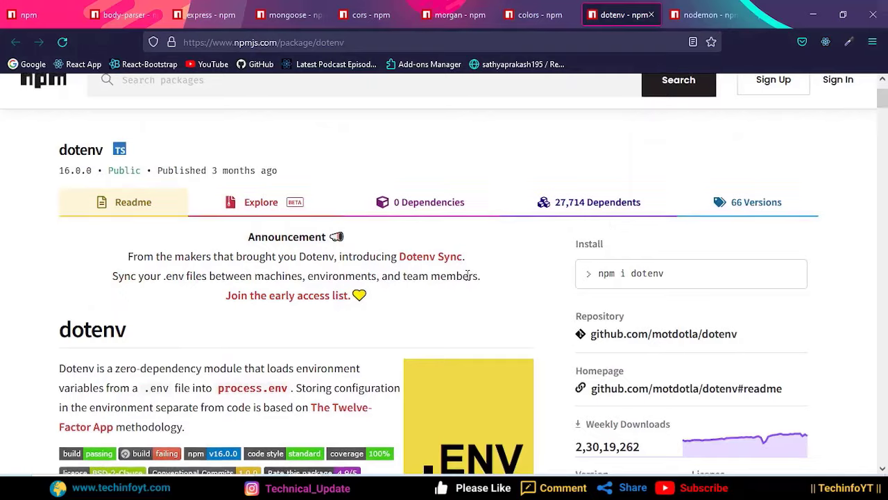
scroll(651, 230, down, 4)
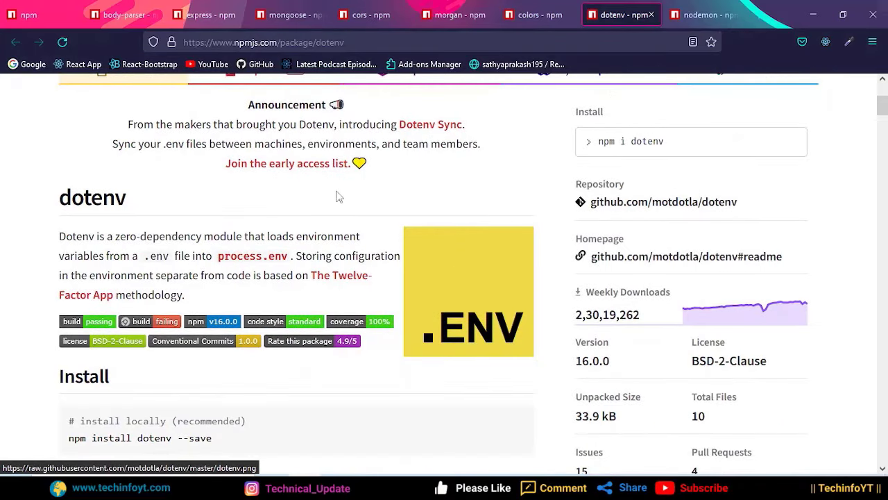
scroll(326, 193, up, 2)
scroll(323, 192, up, 2)
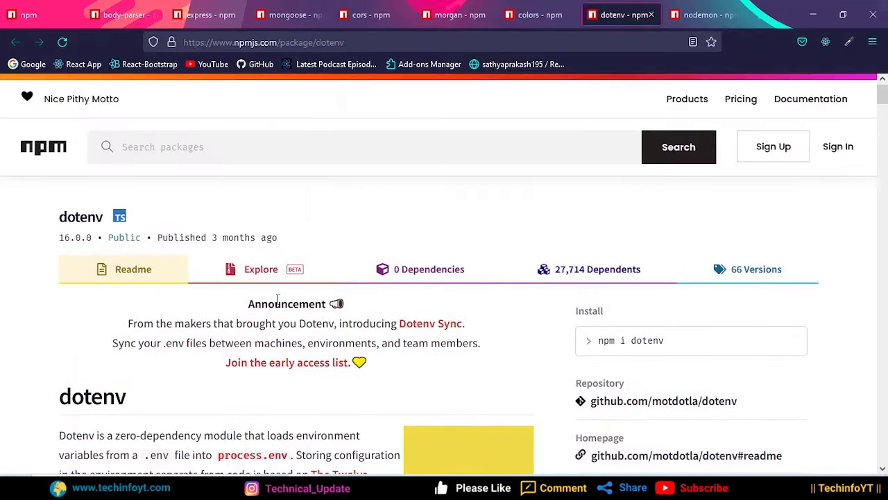
Open the nodemon package page and examine its description and the global and development-dependency install commands
click(706, 14)
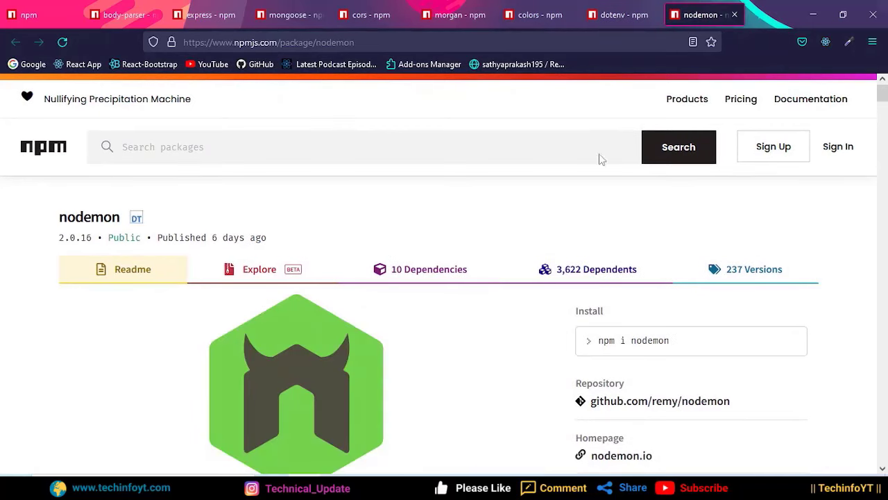
scroll(339, 232, down, 2)
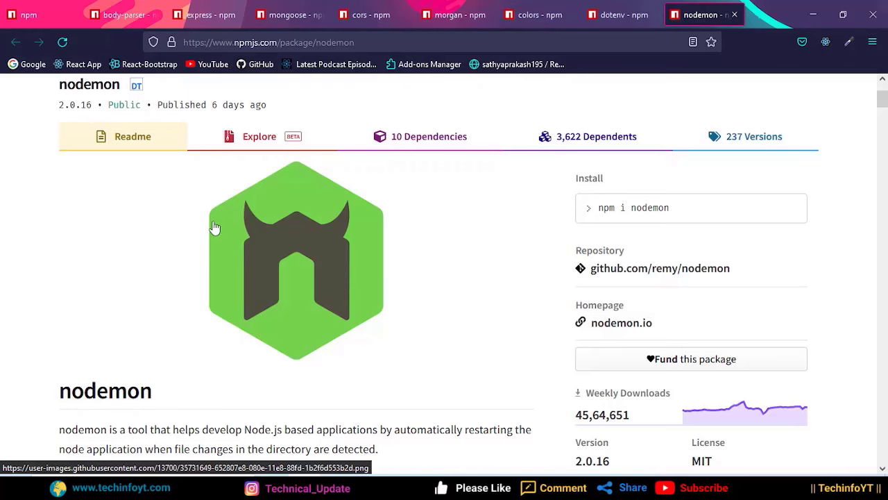
scroll(215, 227, down, 4)
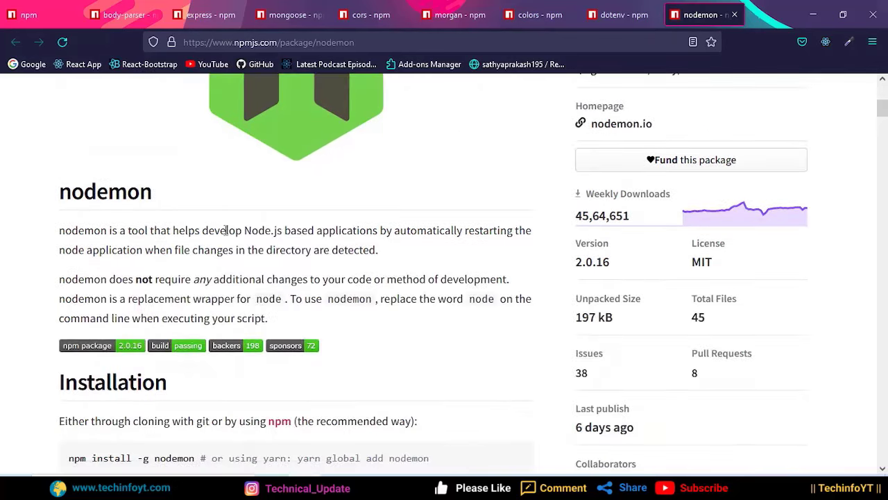
scroll(225, 231, down, 3)
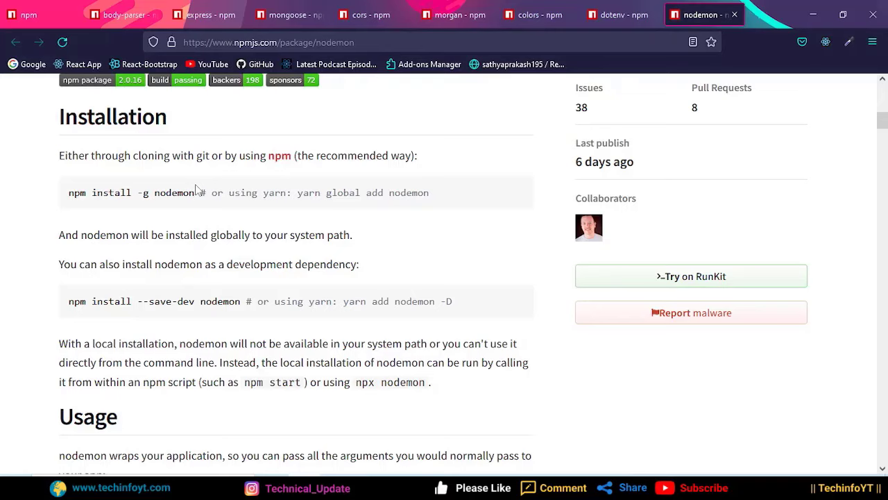
drag(196, 191, 61, 201)
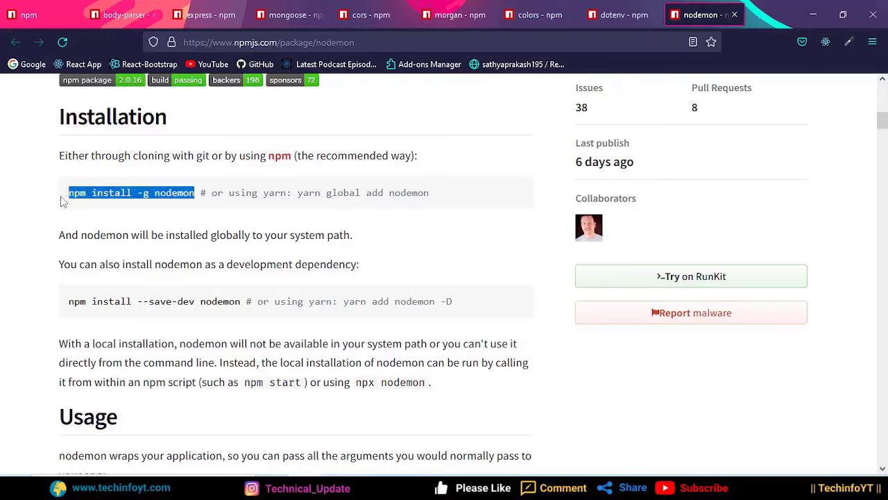
shift+click(200, 196)
drag(241, 301, 70, 302)
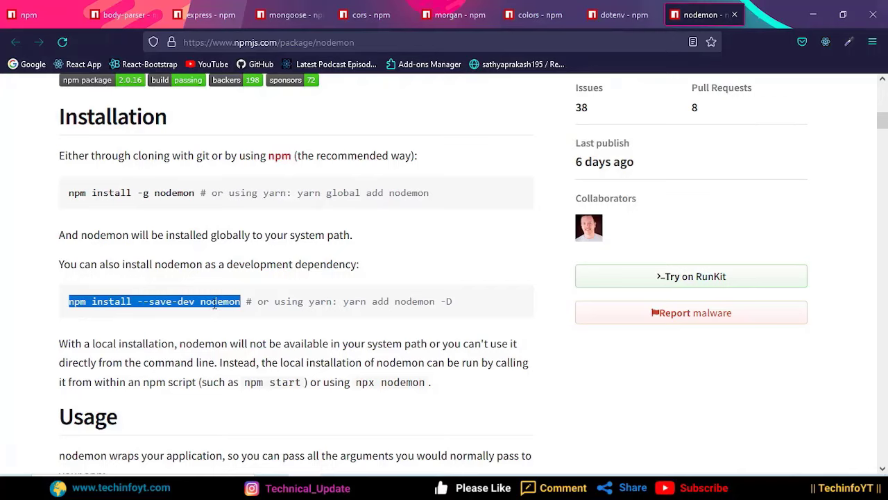
Switch to Visual Studio Code and write "npm i express mongoose morgan cors body-parser" in the POS-MERN terminal without running it
key(alt+Tab)
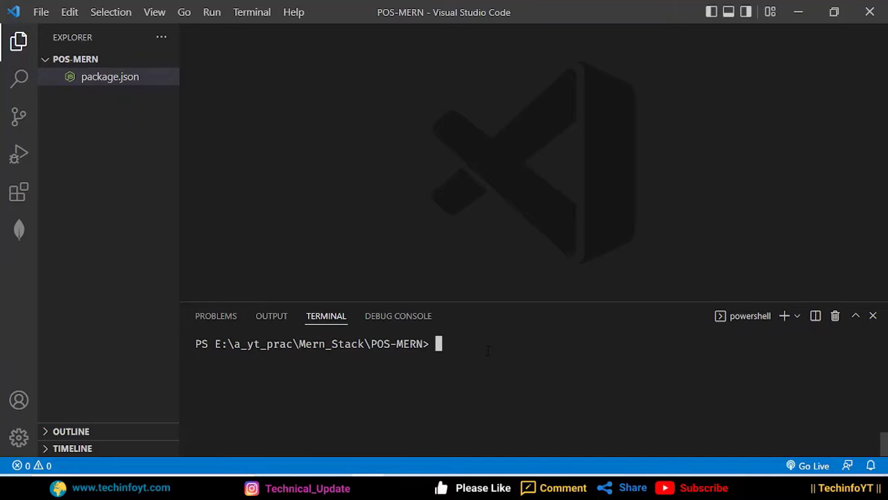
text(npm i e)
text(xp)
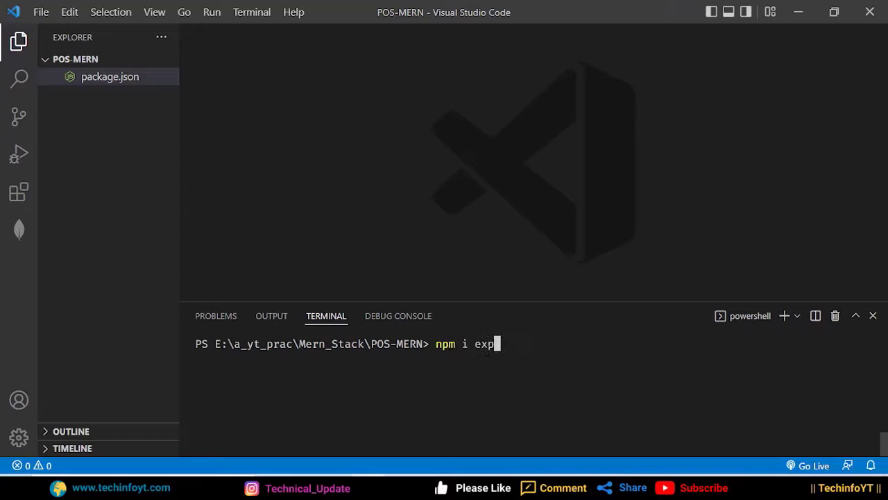
text(ress mongoose )
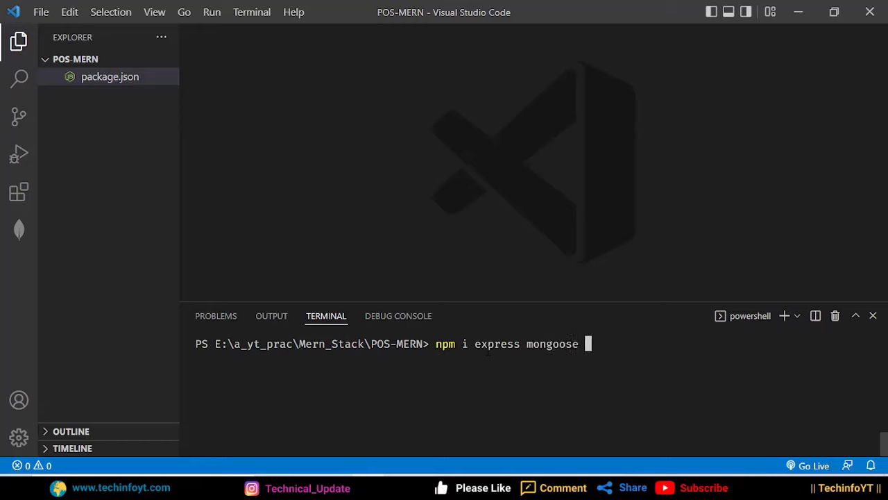
text(morgan cor)
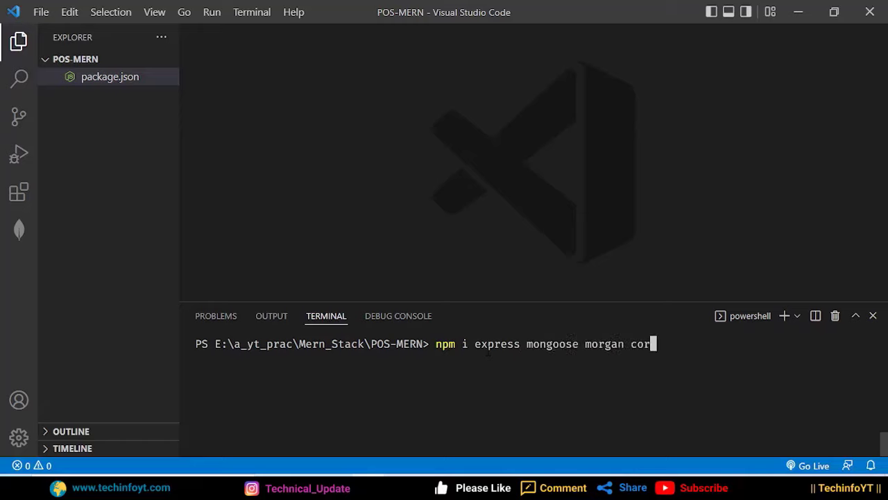
text(s body)
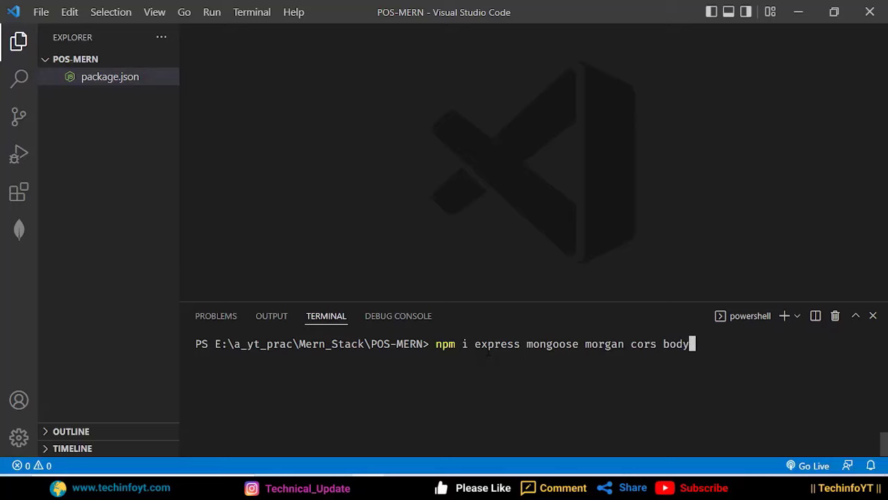
text(-parser)
Switch back to the browser and check the install details on the nodemon and body-parser package pages
key(alt+Tab)
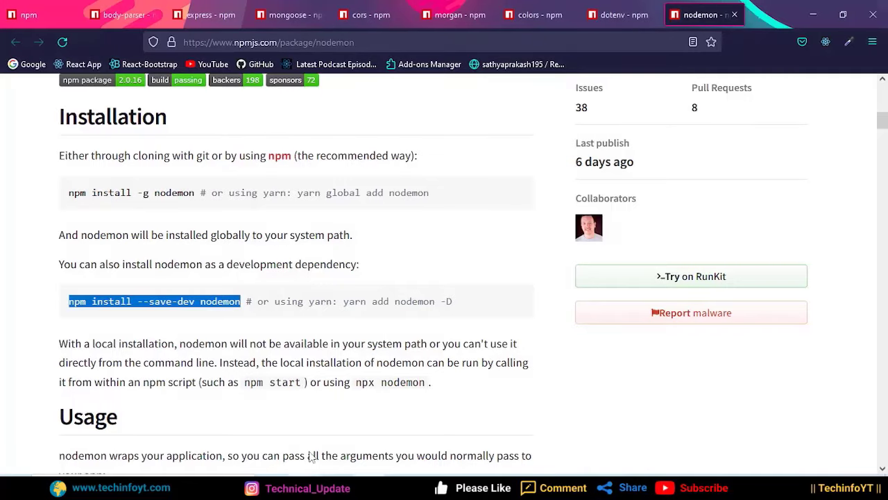
scroll(486, 252, up, 10)
click(652, 344)
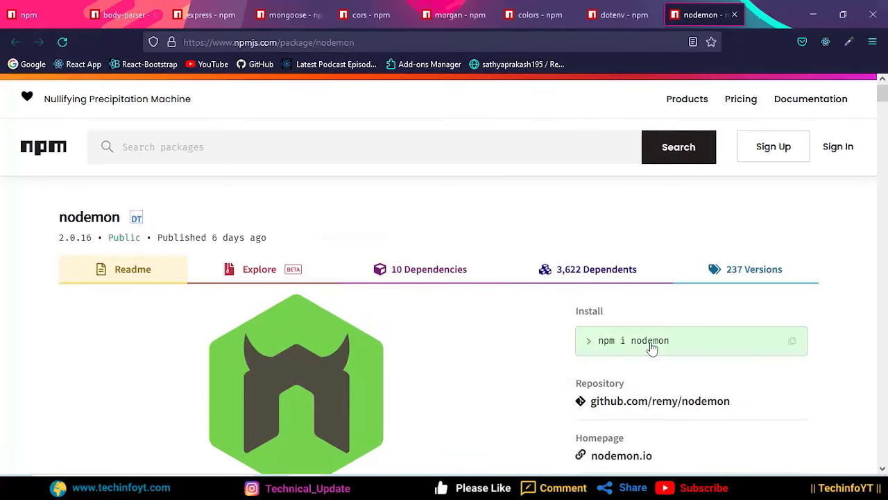
click(116, 17)
scroll(525, 273, up, 15)
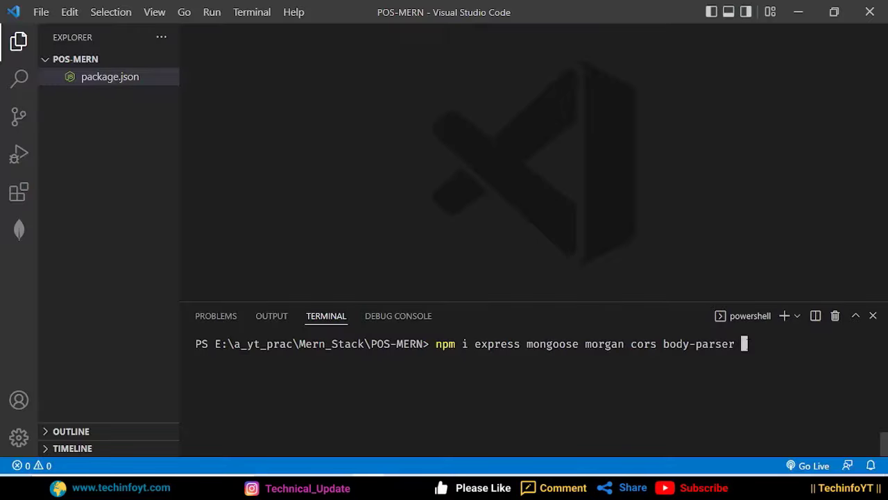
Append "colors dotenv" to the pending npm install command in the POS-MERN terminal without running it
text(colors dotenv)
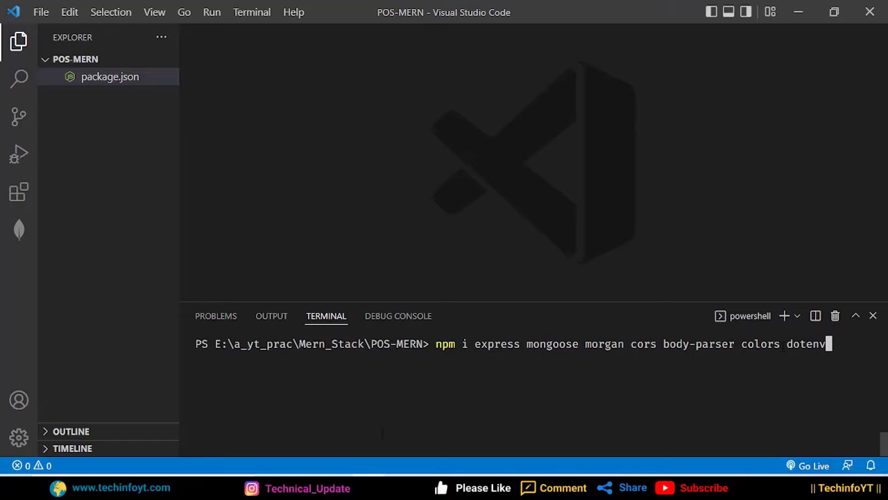
Switch to the browser and check the body-parser usage examples and nodemon's development-dependency install command
click(318, 476)
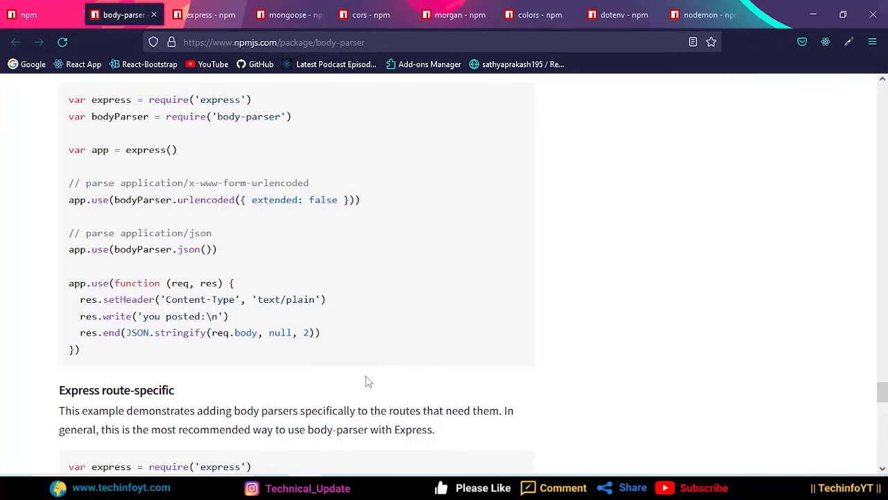
scroll(166, 288, down, 3)
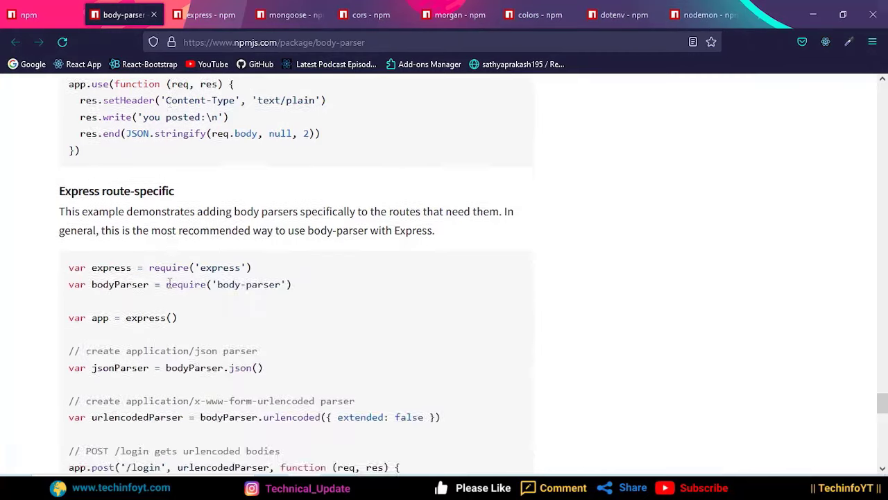
scroll(167, 288, up, 4)
click(700, 15)
scroll(85, 271, down, 10)
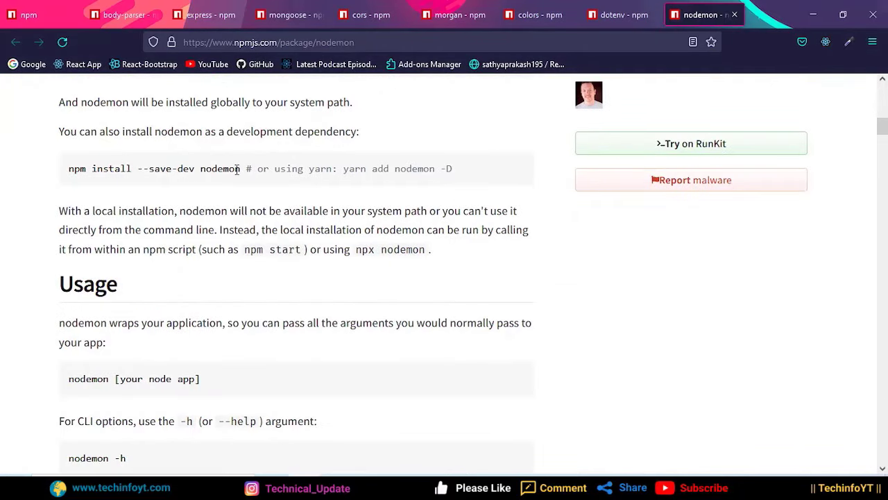
drag(241, 168, 137, 173)
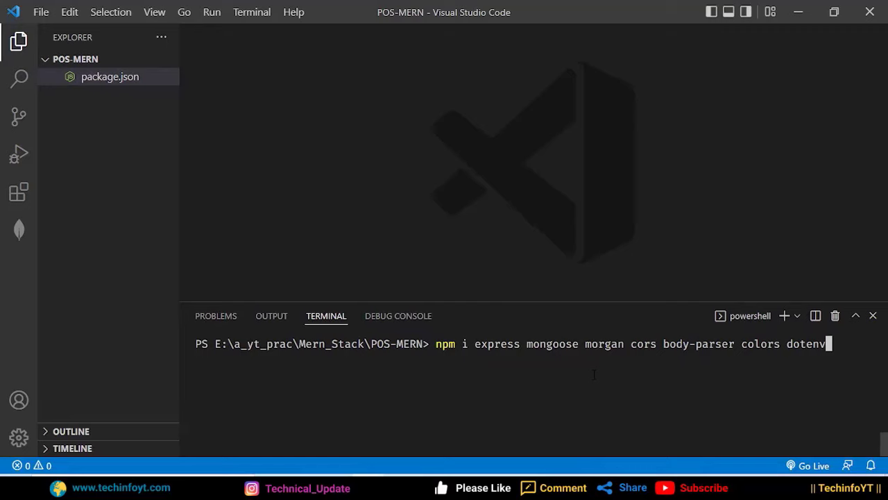
Run the pending npm install command in the Visual Studio Code terminal and look through the node_modules folder, collapsing it again
key(Return)
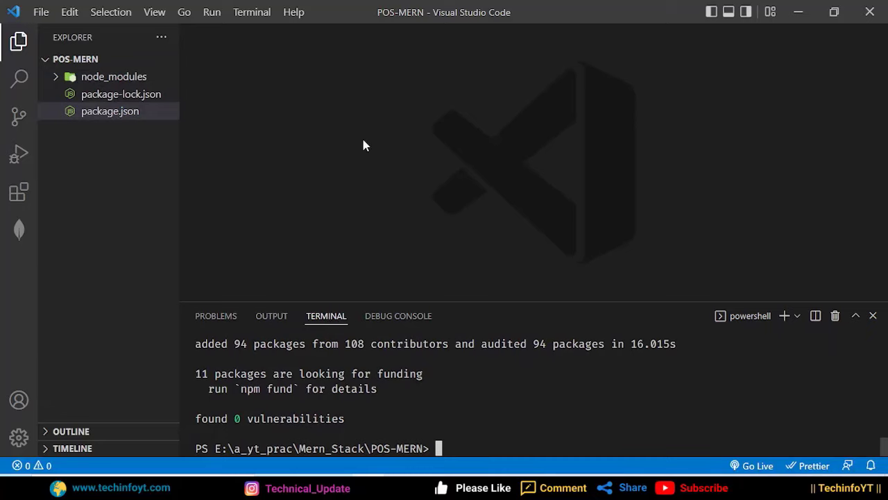
click(62, 80)
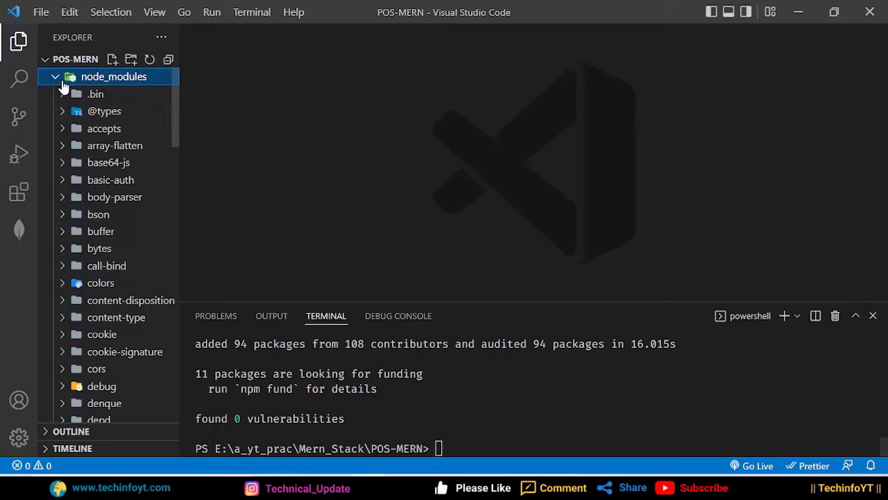
scroll(120, 345, down, 4)
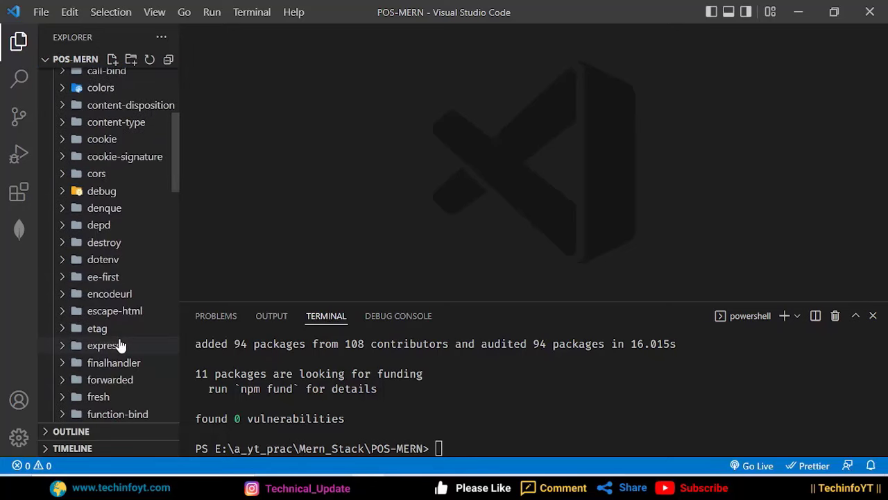
scroll(119, 345, down, 4)
scroll(119, 345, down, 3)
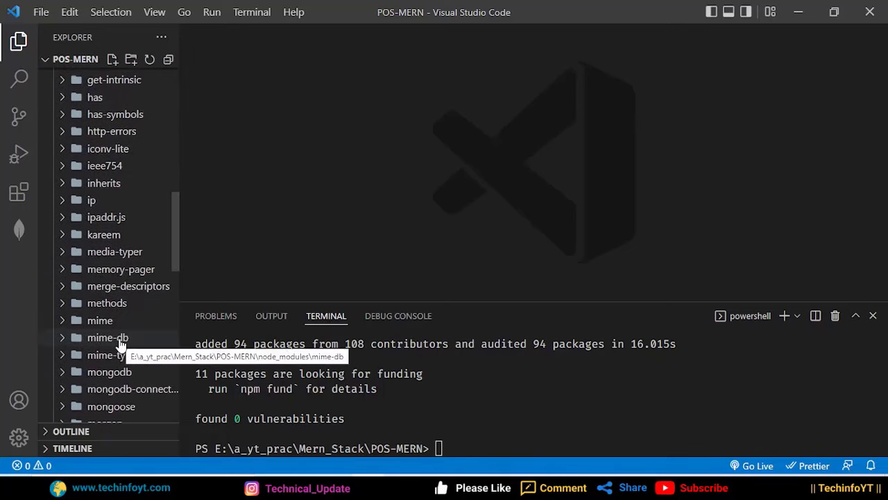
drag(174, 234, 177, 90)
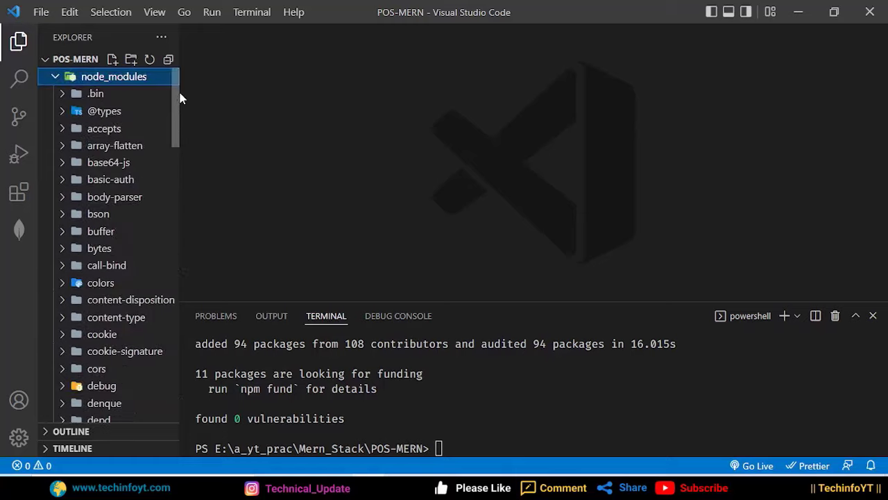
click(56, 77)
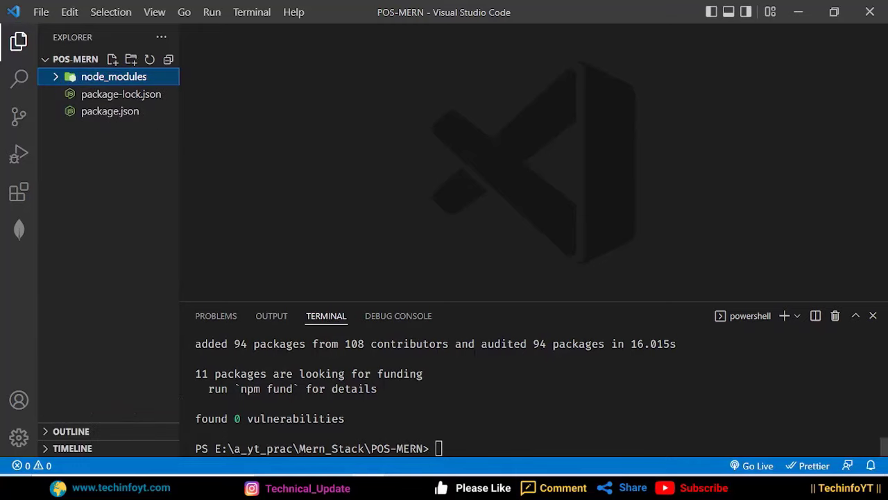
Clear the terminal output with the cls command and return focus to the project's file explorer
click(439, 448)
text(cls)
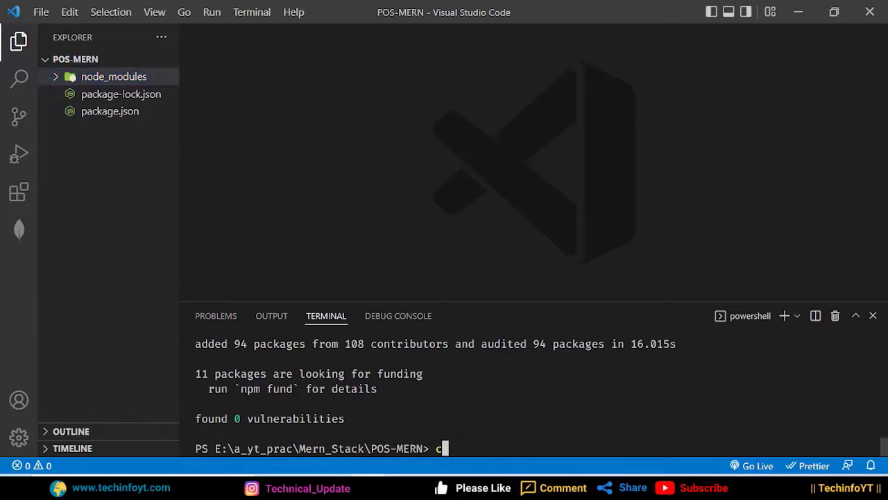
key(Return)
click(142, 251)
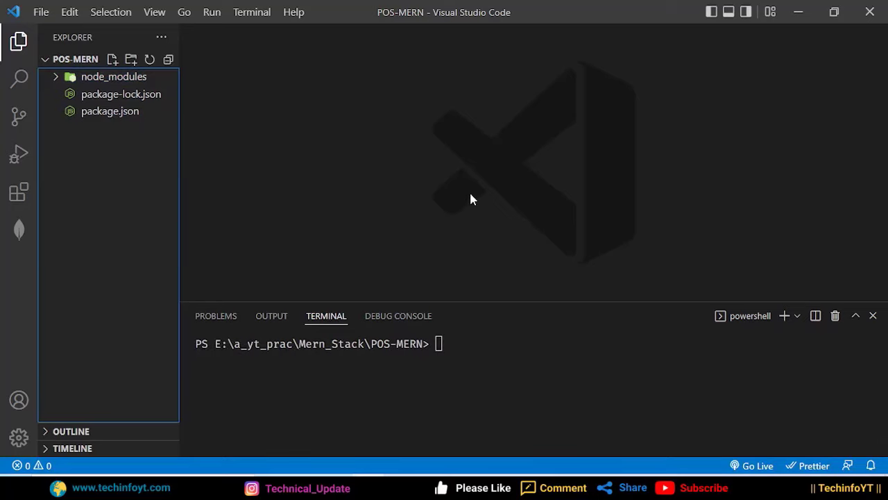
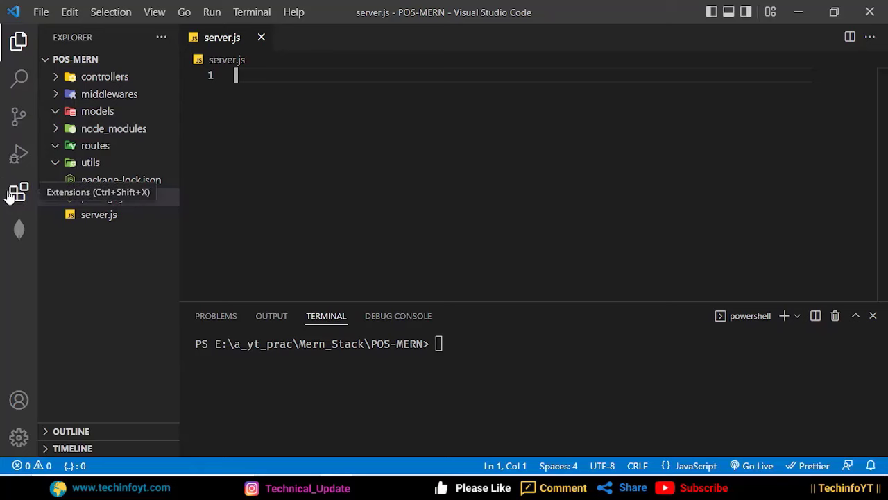
Show the installed extensions in a widened sidebar and read the Auto Close Tag details with the terminal hidden
click(19, 193)
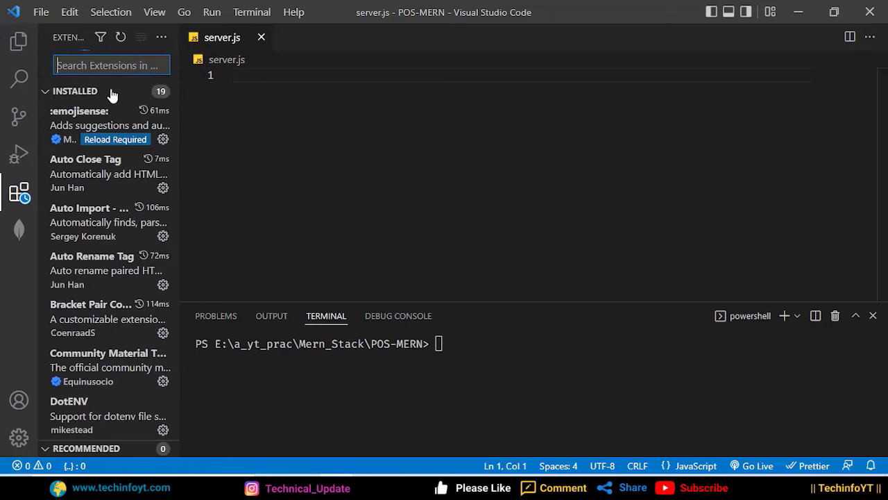
drag(178, 131, 256, 133)
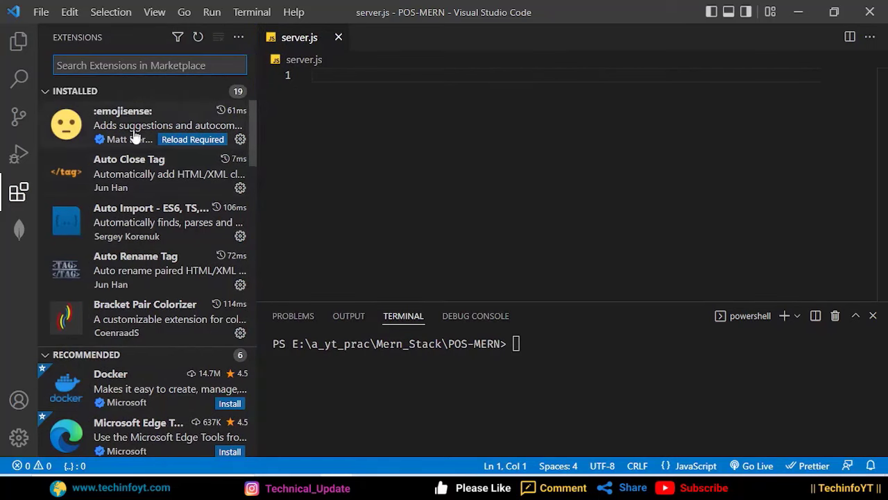
click(119, 170)
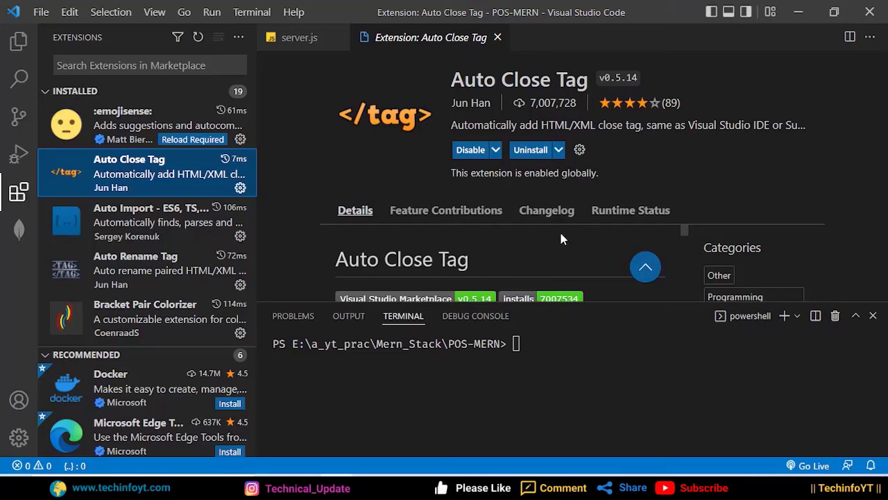
key(ctrl+j)
scroll(539, 254, down, 10)
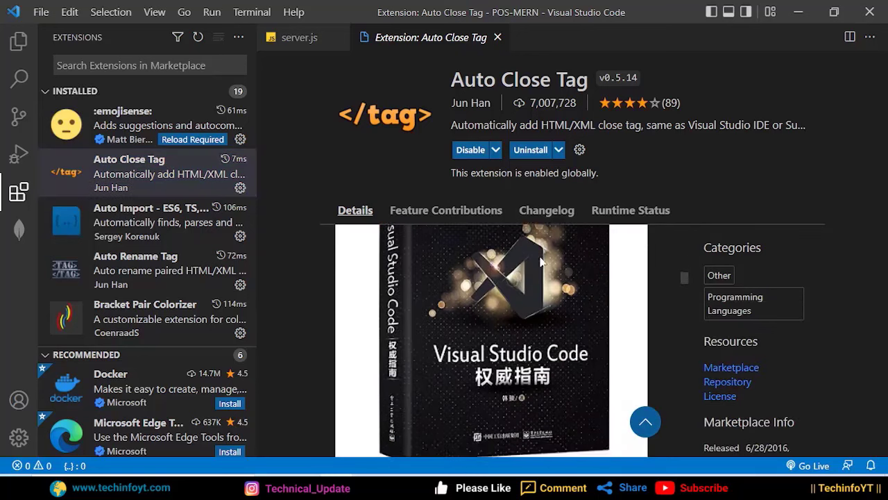
scroll(539, 262, up, 4)
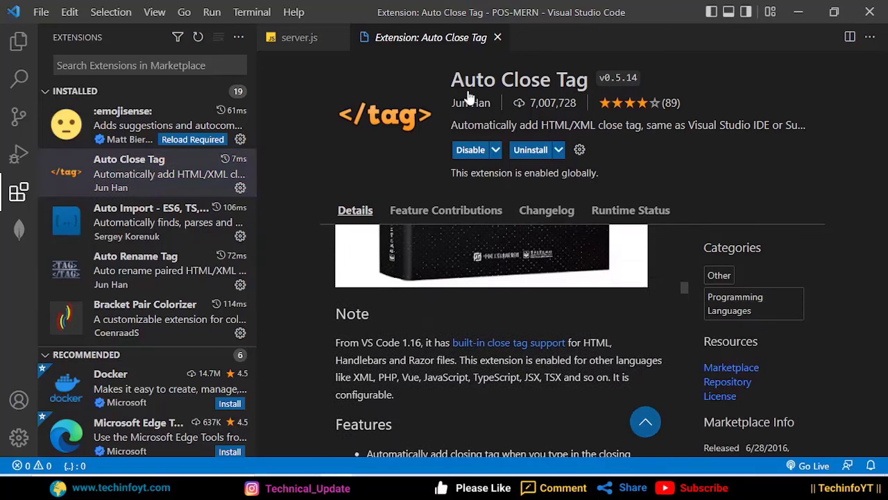
Open the Auto Import - ES6, TS, JSX, TSX extension page and review its description and configuration options
click(121, 214)
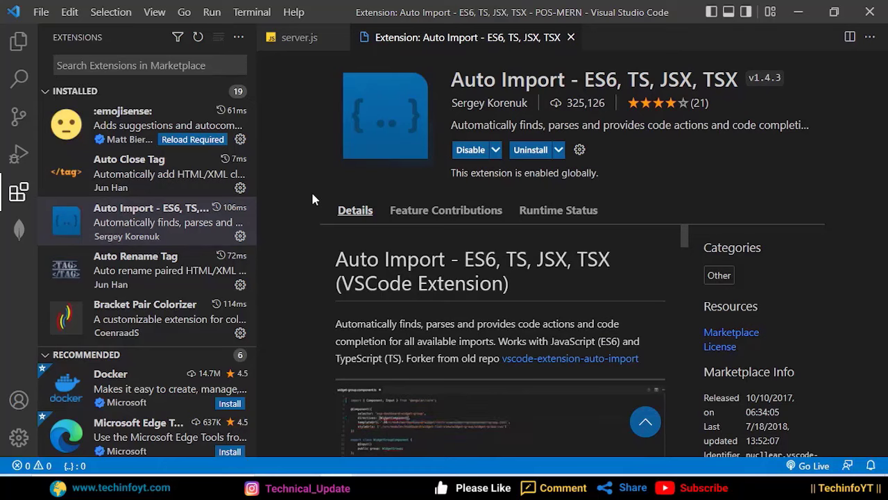
scroll(413, 327, down, 3)
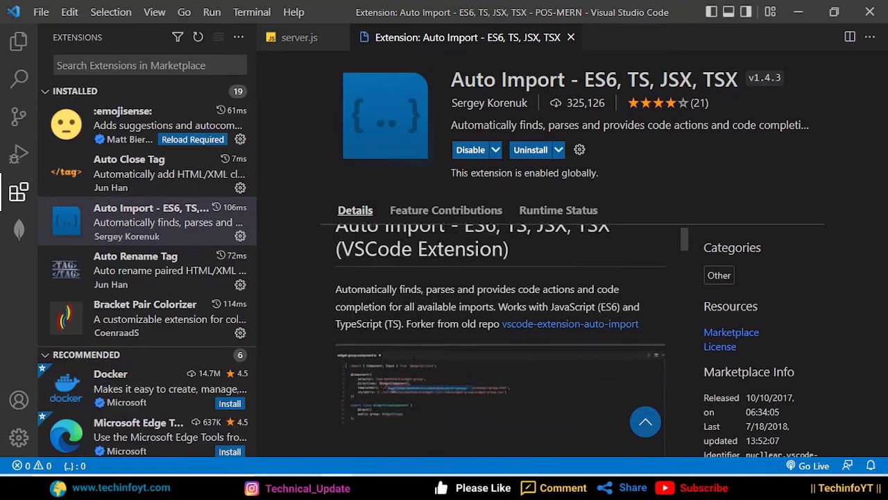
scroll(412, 324, down, 3)
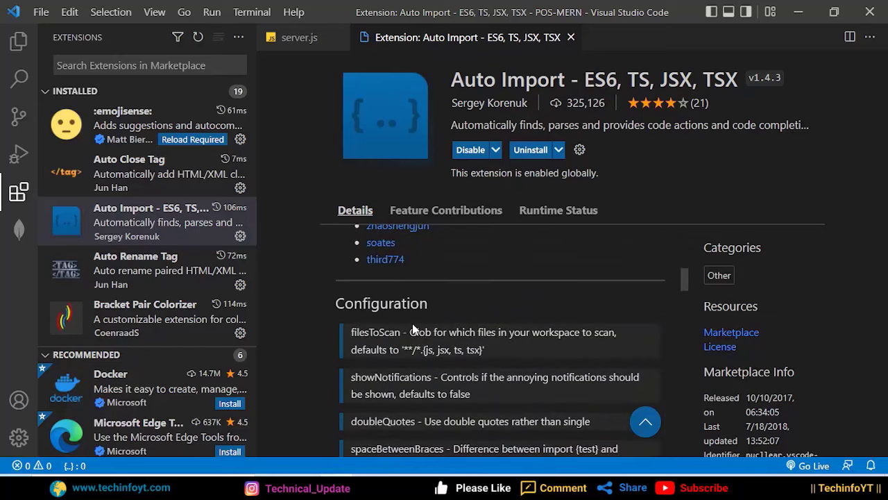
scroll(412, 324, up, 5)
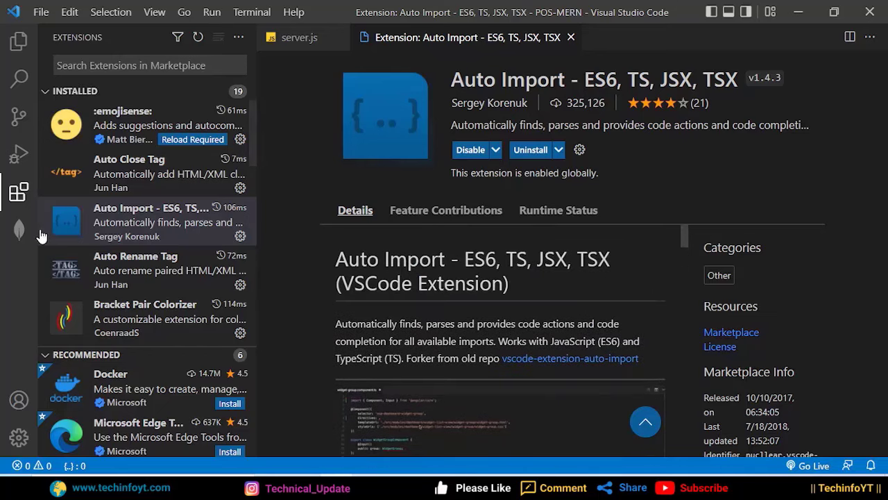
Open the Auto Rename Tag extension from the installed list and read through its details
click(147, 264)
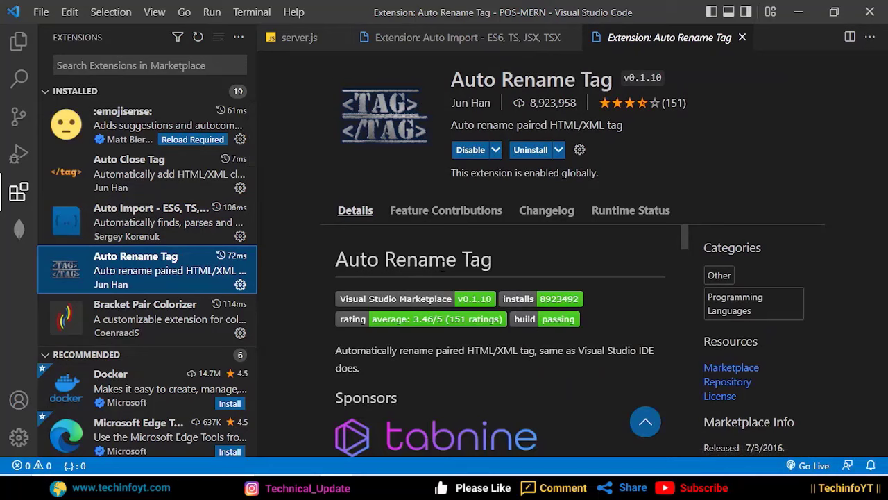
scroll(443, 265, down, 2)
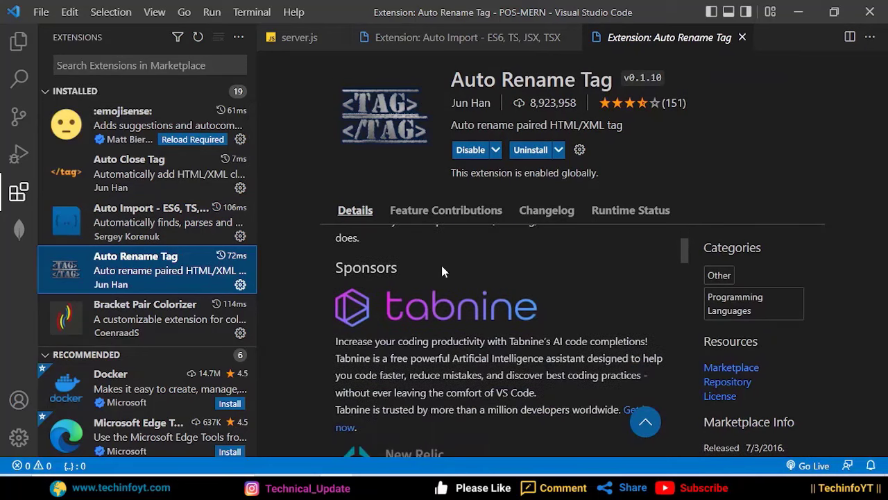
scroll(442, 267, down, 2)
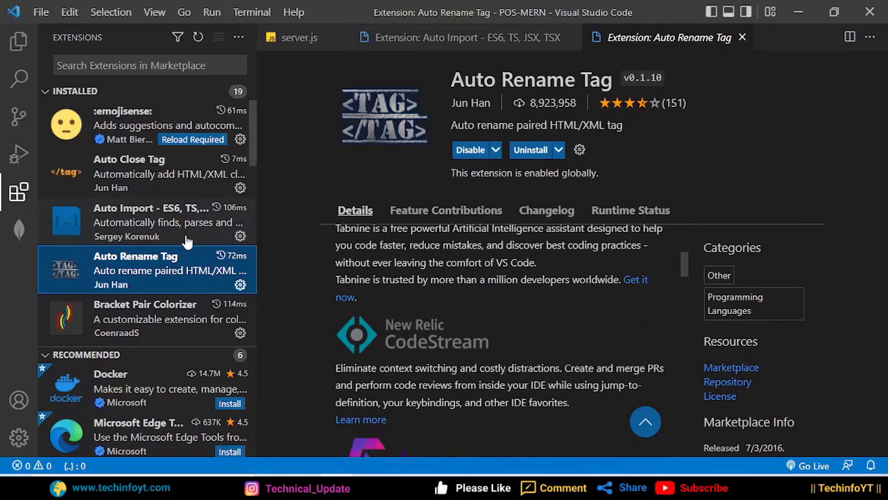
Open the Bracket Pair Colorizer extension and examine its description and the example of coloured brackets
scroll(185, 167, down, 1)
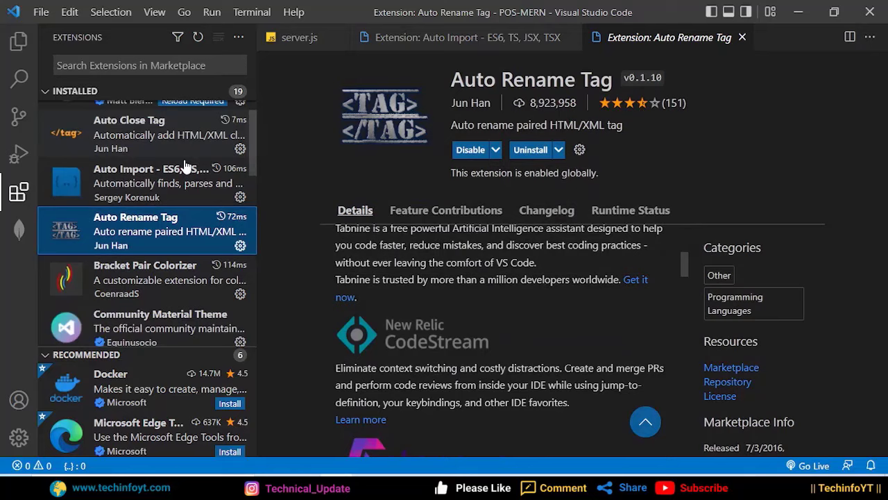
click(153, 277)
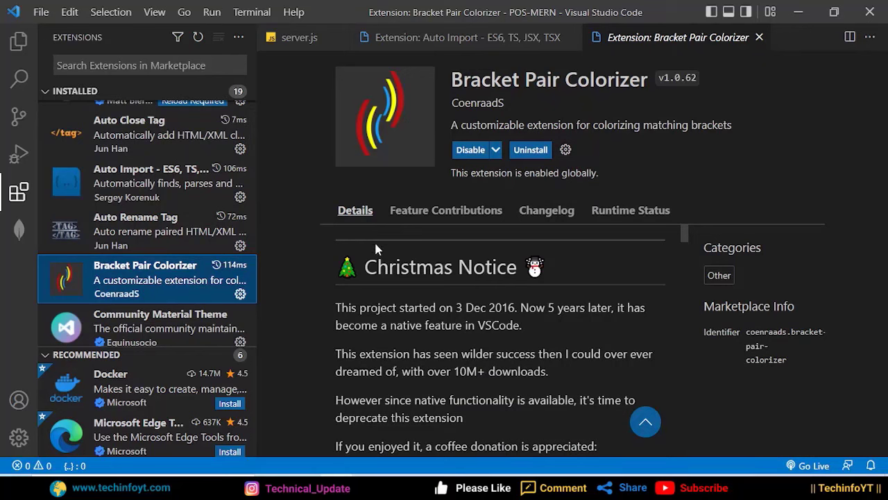
scroll(375, 244, down, 10)
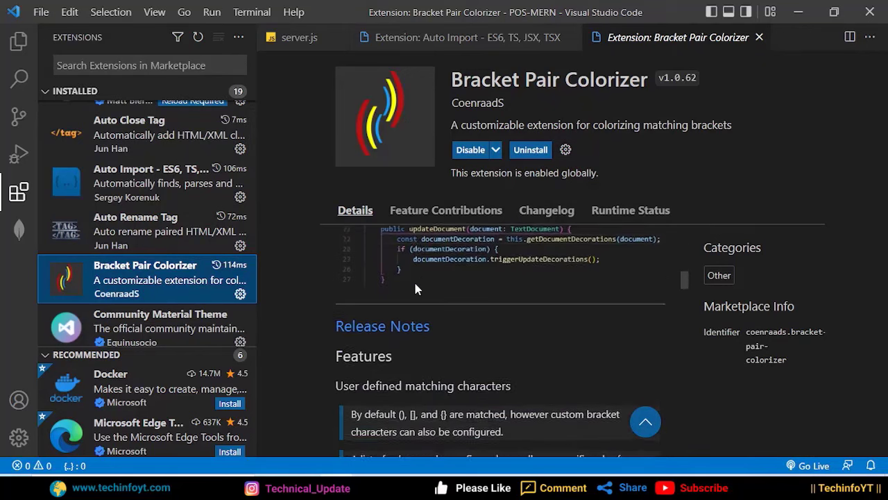
scroll(414, 288, up, 2)
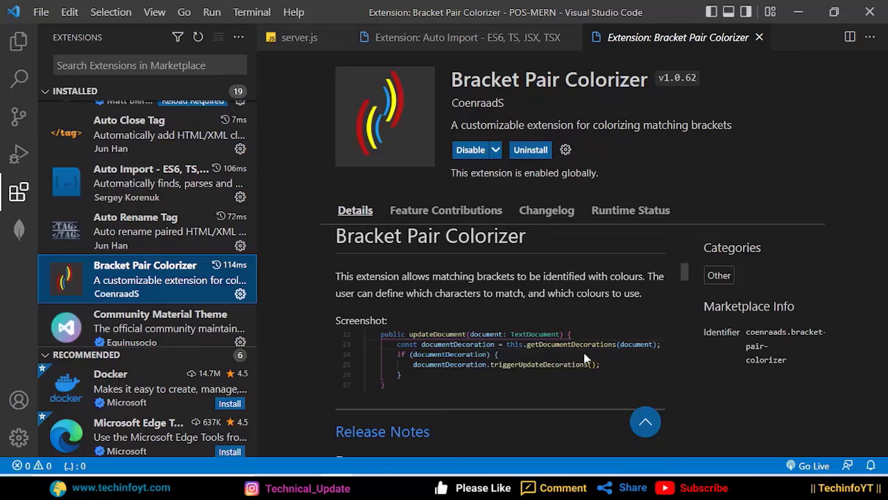
View the Community Material Theme extension, and open the DotENV extension to examine its .env syntax highlighting example
scroll(139, 243, down, 2)
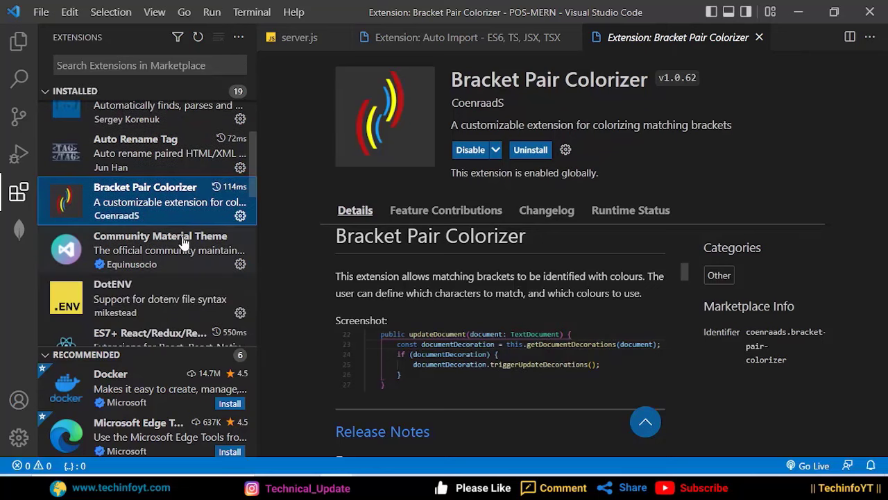
click(138, 243)
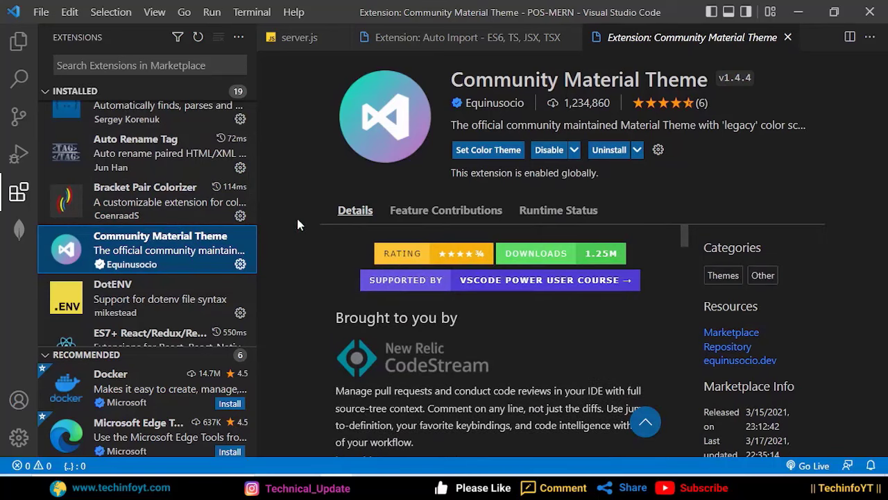
click(125, 290)
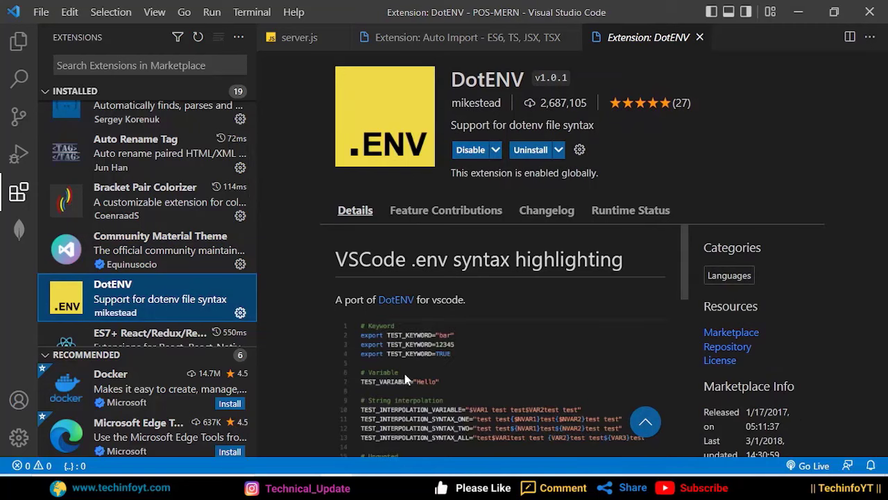
scroll(372, 325, down, 1)
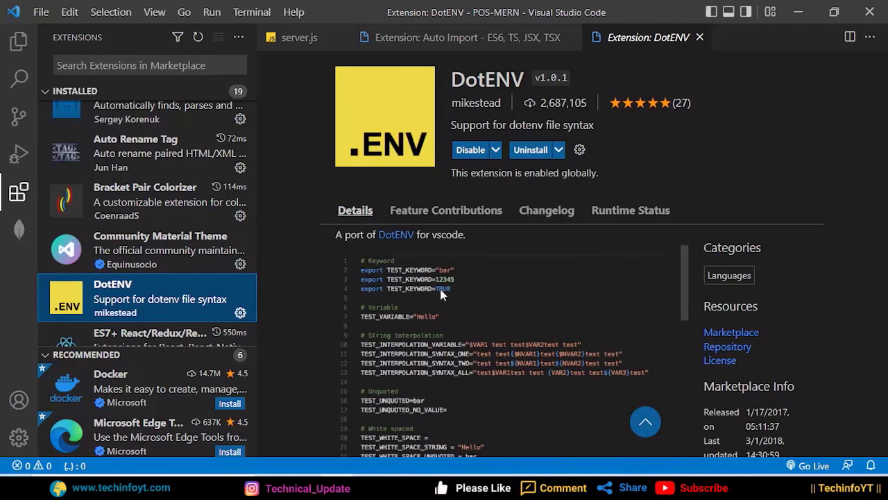
scroll(461, 304, down, 1)
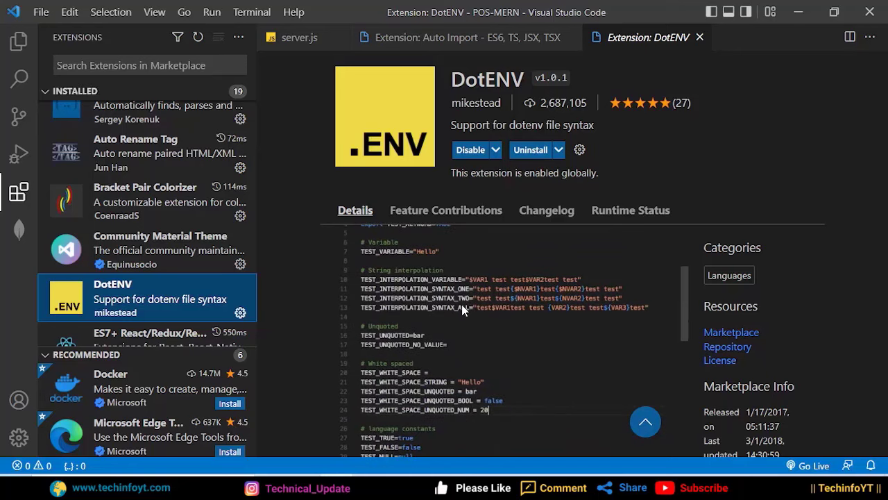
Open the ES7+ React/Redux/React-Native snippets extension, read through its details, and close the open extension pages
scroll(116, 239, down, 2)
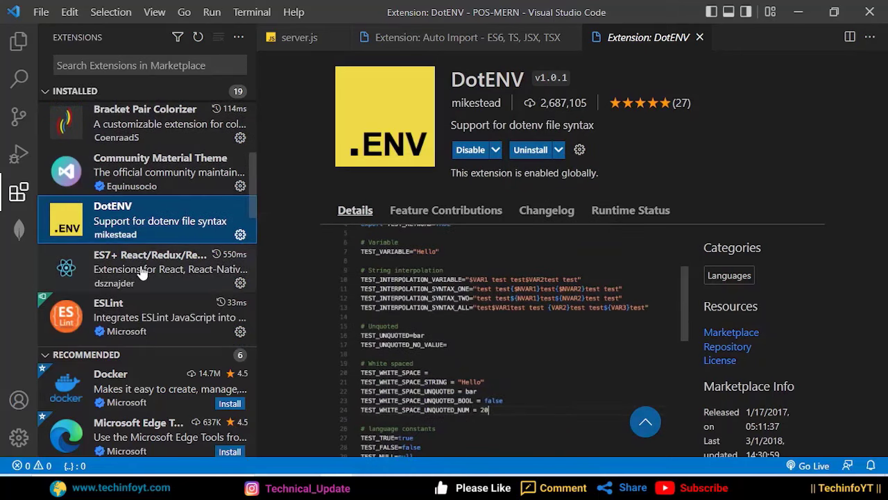
click(140, 271)
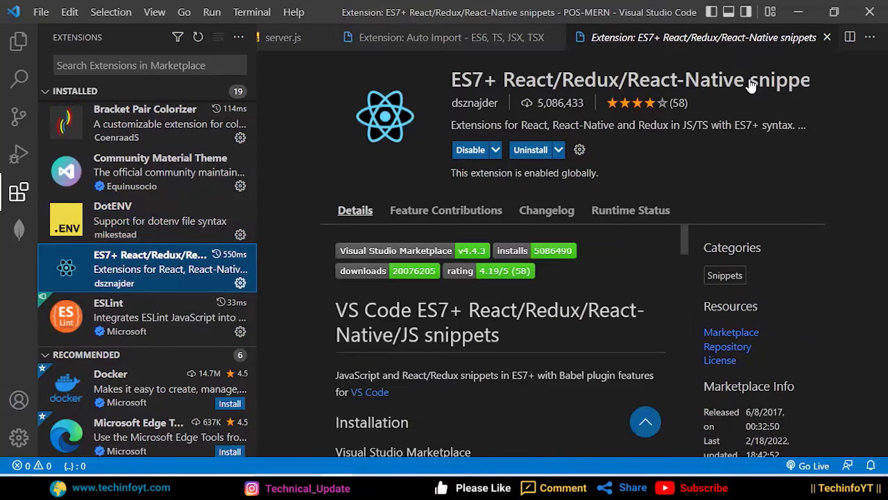
scroll(449, 298, down, 2)
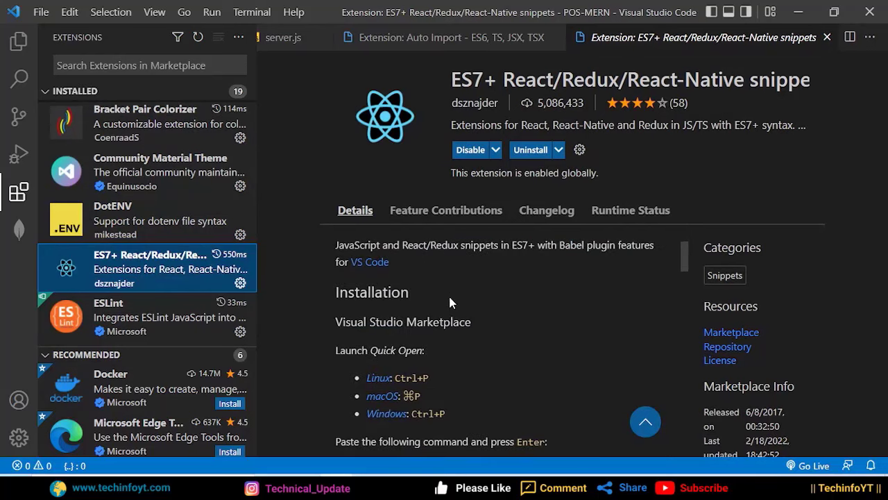
scroll(450, 302, down, 4)
scroll(449, 299, down, 2)
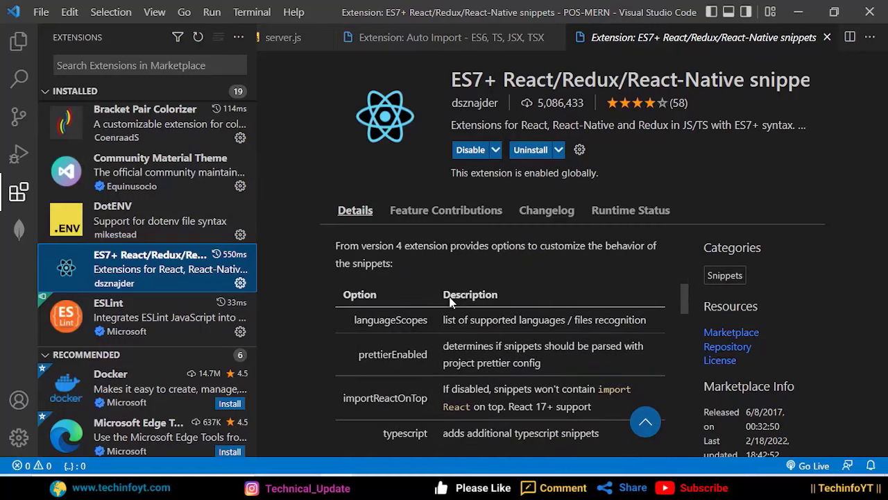
scroll(448, 300, down, 10)
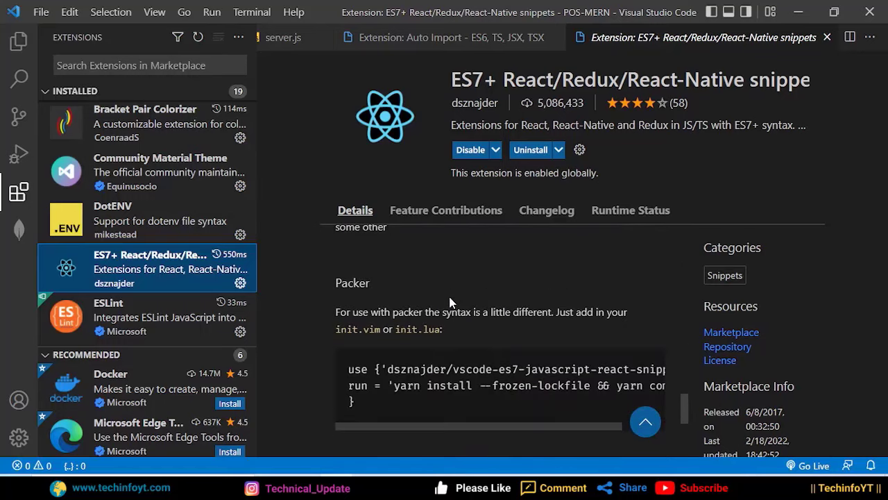
scroll(450, 301, down, 3)
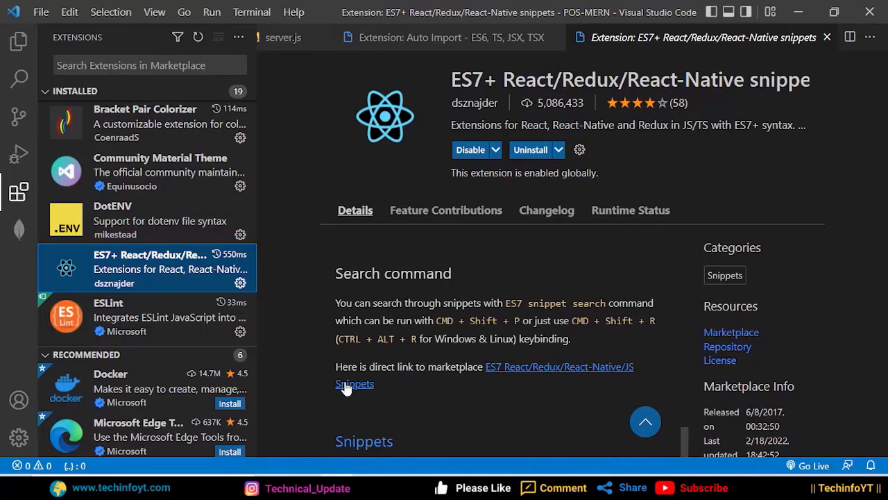
click(827, 37)
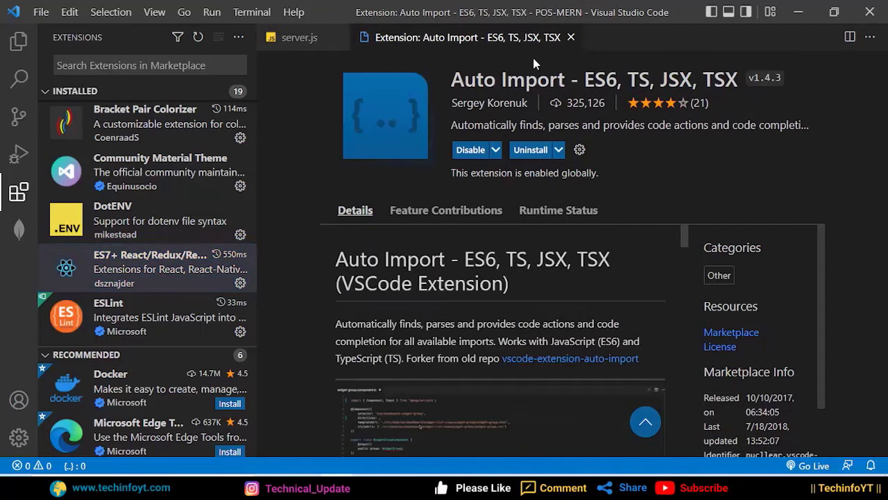
click(571, 37)
Open the ESLint extension from the installed list and read its description and setup instructions
scroll(116, 283, down, 1)
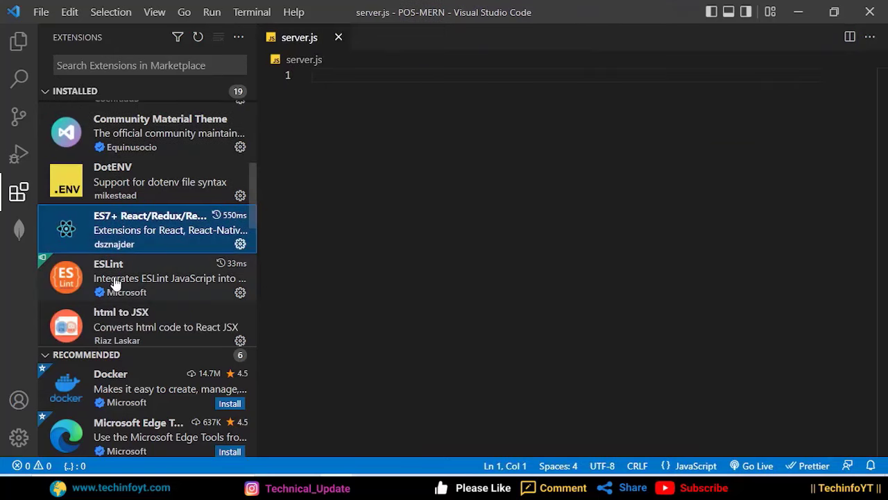
click(115, 283)
scroll(513, 243, down, 2)
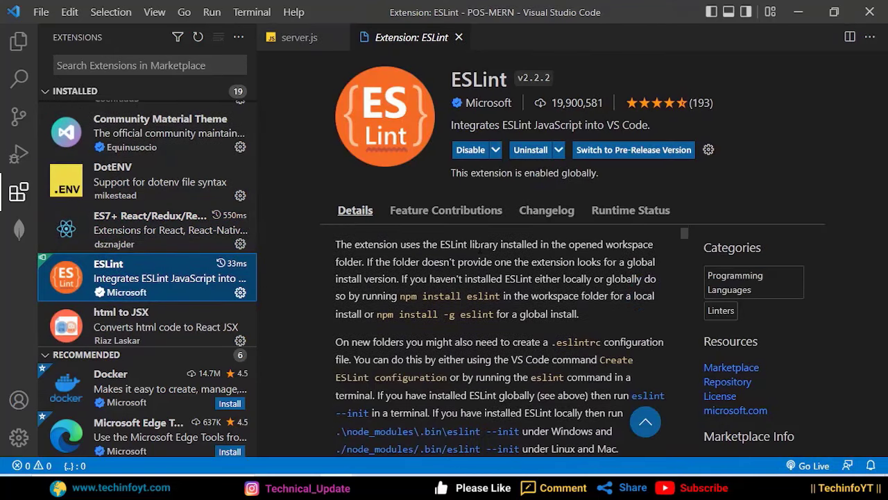
scroll(458, 300, up, 2)
scroll(529, 295, down, 2)
scroll(510, 340, down, 2)
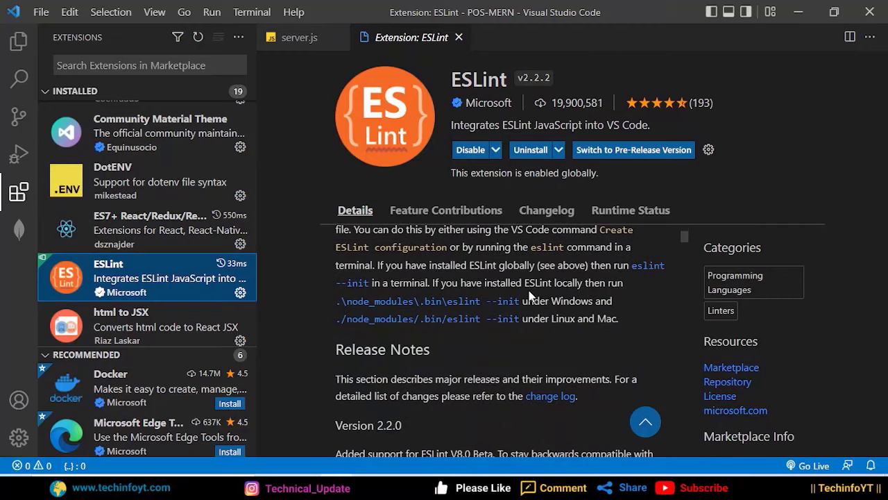
scroll(548, 281, up, 4)
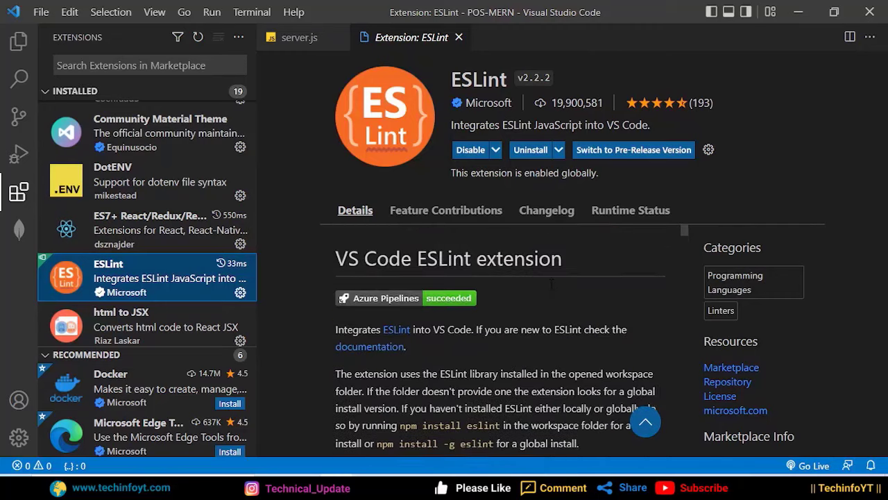
scroll(549, 281, down, 2)
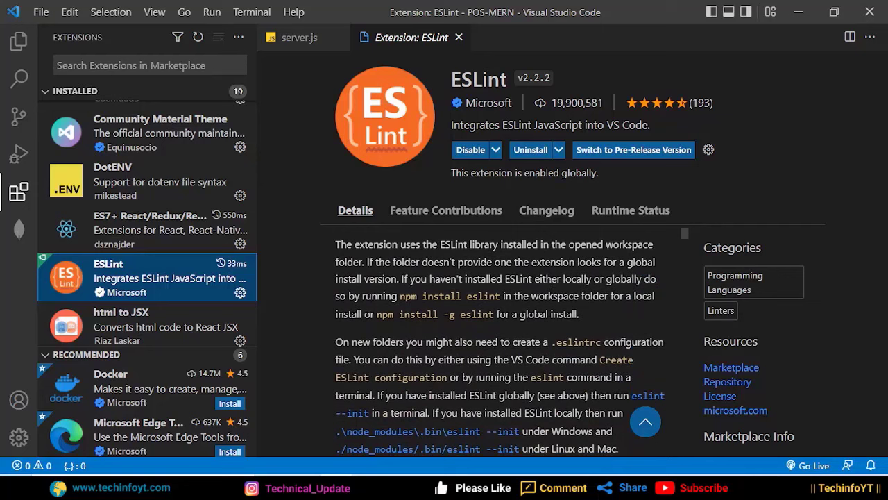
scroll(499, 340, down, 2)
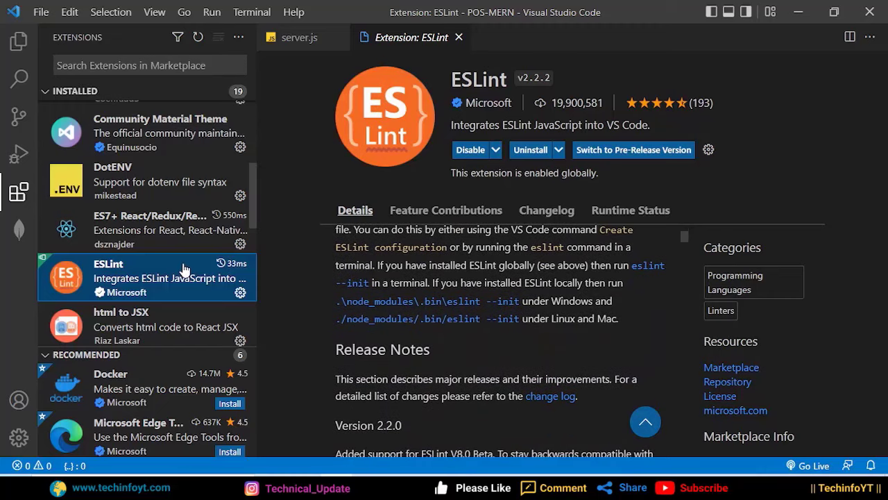
Open the html to JSX extension and examine its description and the animated conversion example
scroll(185, 270, down, 2)
click(136, 243)
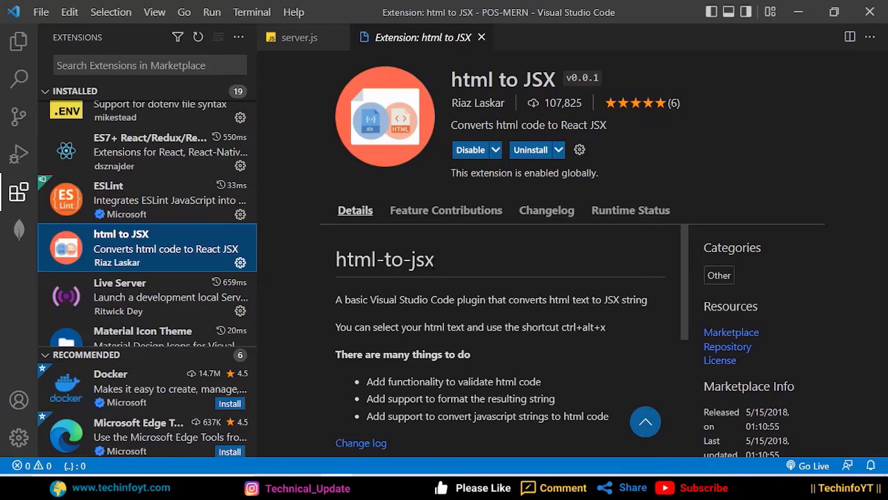
drag(439, 261, 331, 269)
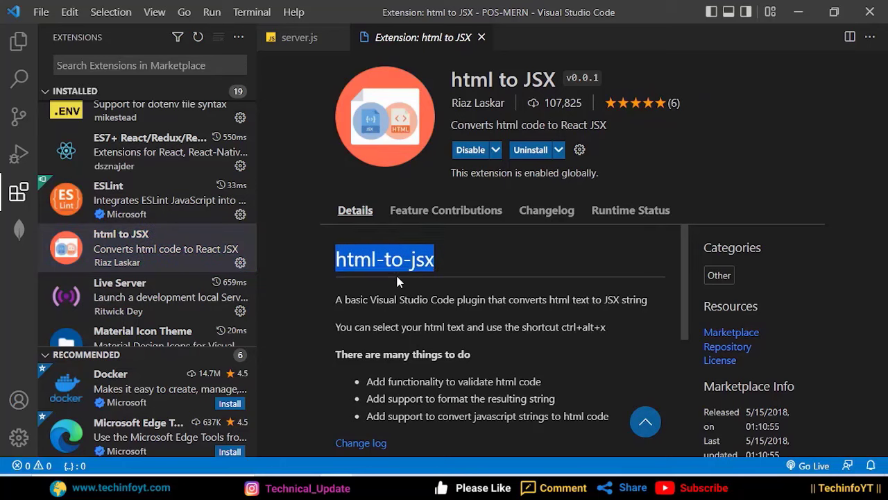
scroll(397, 281, down, 2)
scroll(430, 281, up, 2)
scroll(469, 280, down, 4)
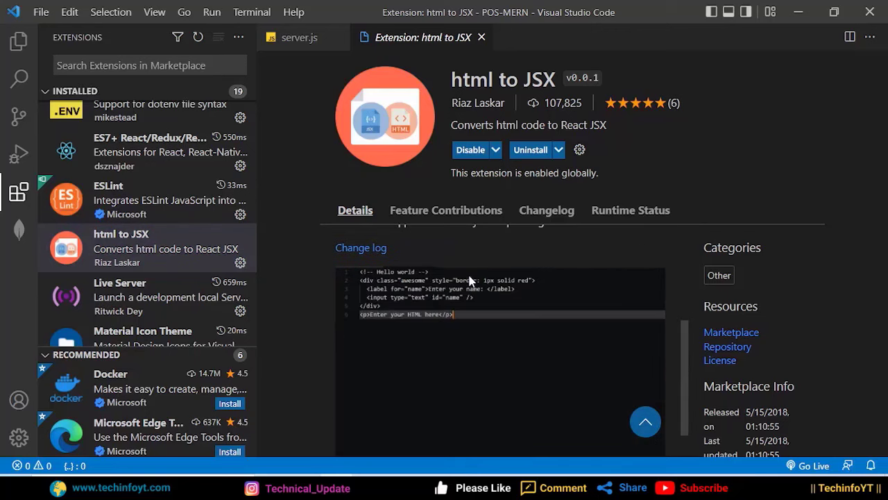
View the Material Icon Theme extension's summary and check the folder and file icons in the project's file explorer
scroll(118, 220, down, 2)
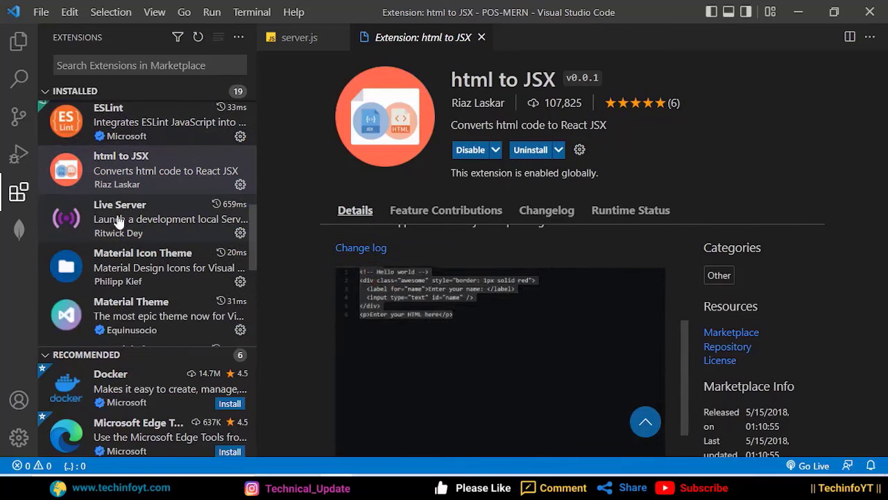
scroll(114, 222, down, 1)
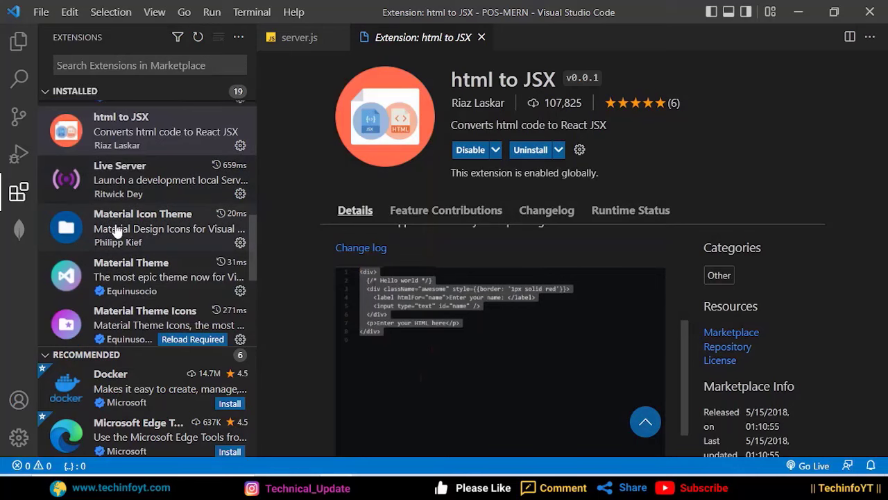
mouse_move(117, 228)
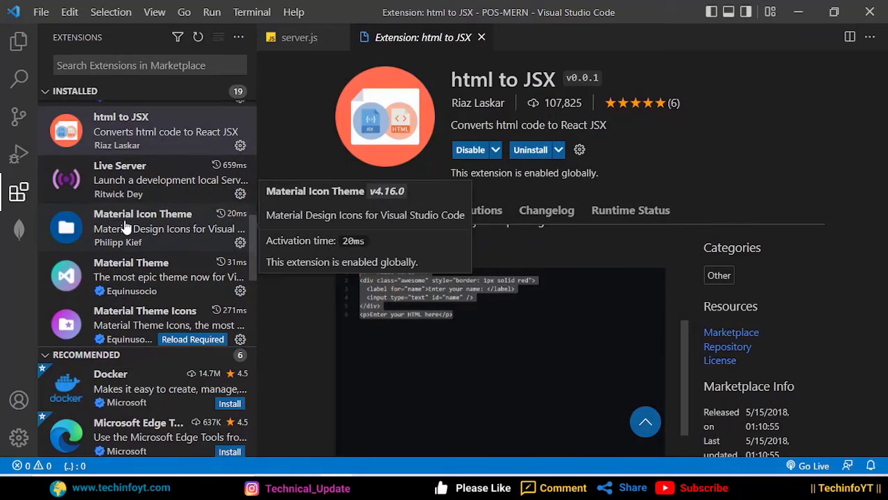
click(20, 42)
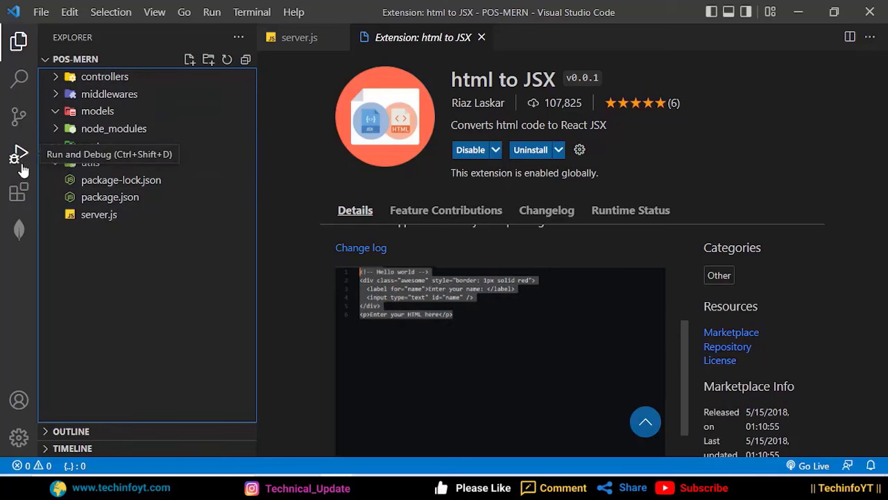
View the summary of the MongoDB for VS Code extension in the installed list and open its connections view
click(18, 192)
scroll(109, 234, down, 3)
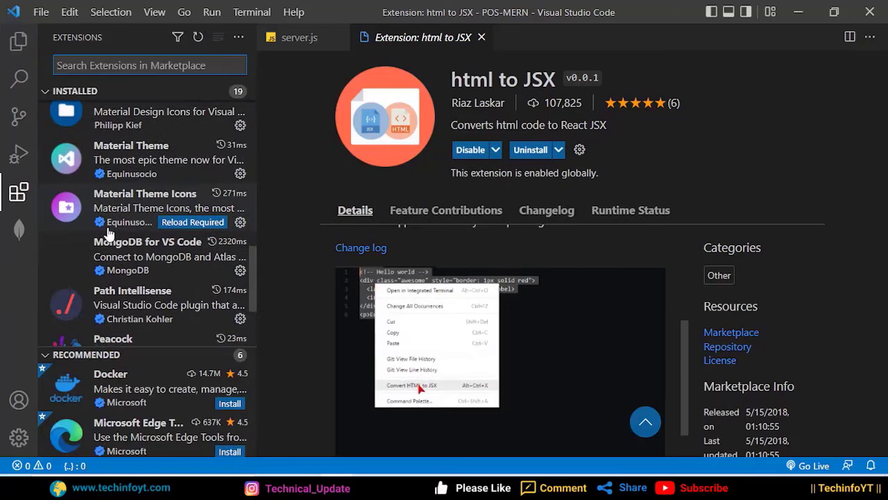
mouse_move(134, 250)
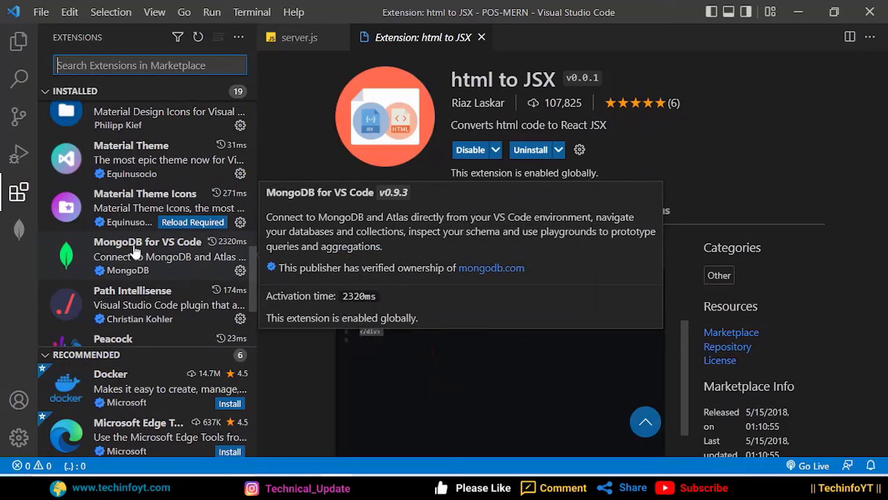
click(18, 232)
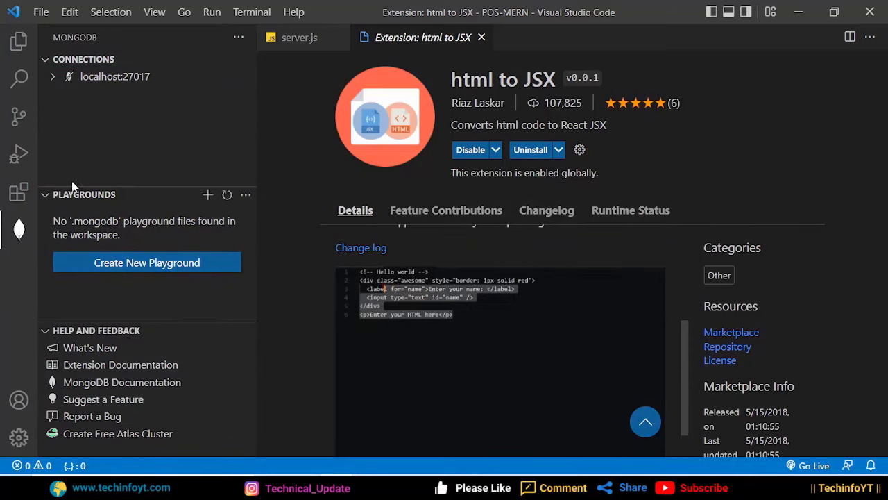
Return to the installed extensions and view the Path Intellisense summary and the entries that follow it
click(17, 194)
scroll(125, 277, down, 1)
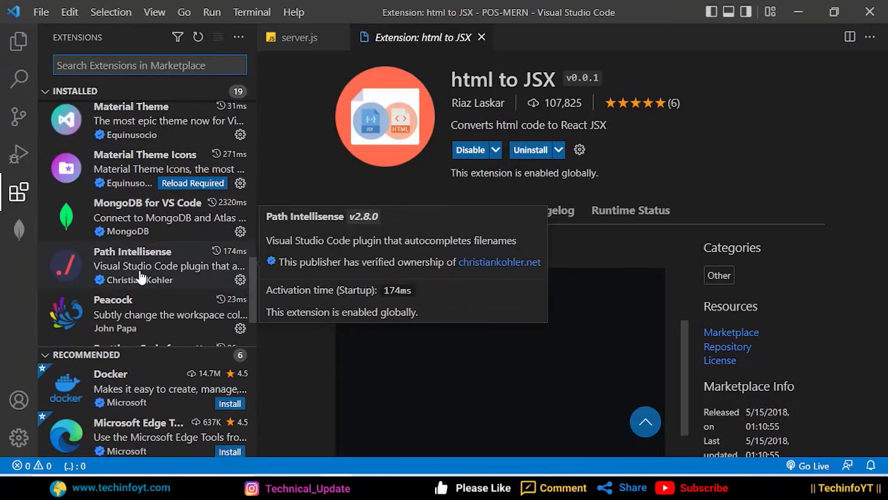
scroll(132, 209, down, 1)
scroll(129, 208, down, 1)
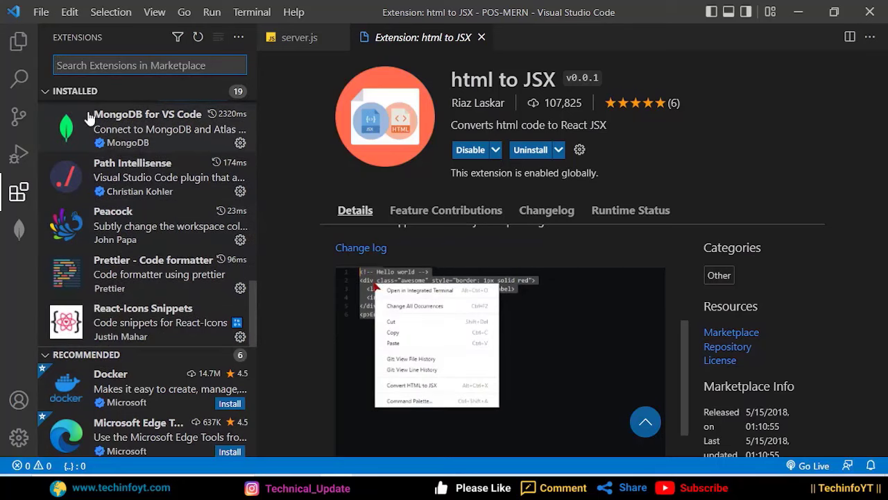
Open the Prettier - Code formatter extension page, and search the editor settings for "formatonsave" to check Format On Save
click(136, 262)
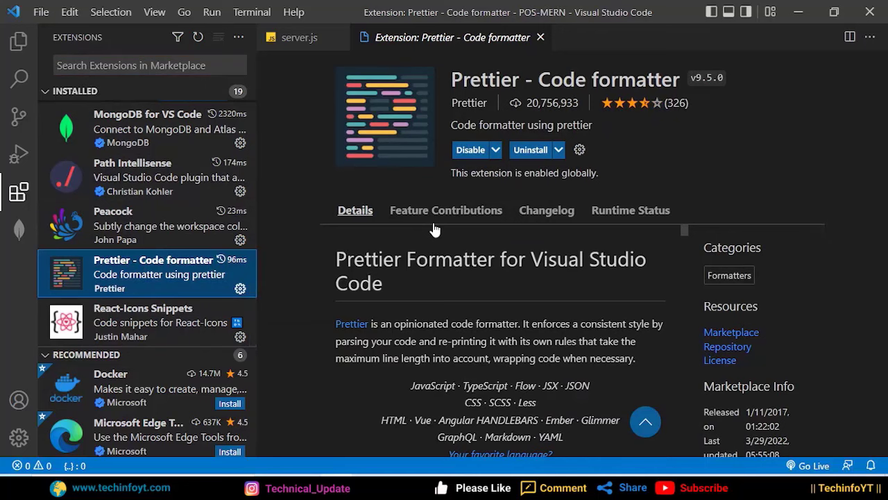
click(18, 437)
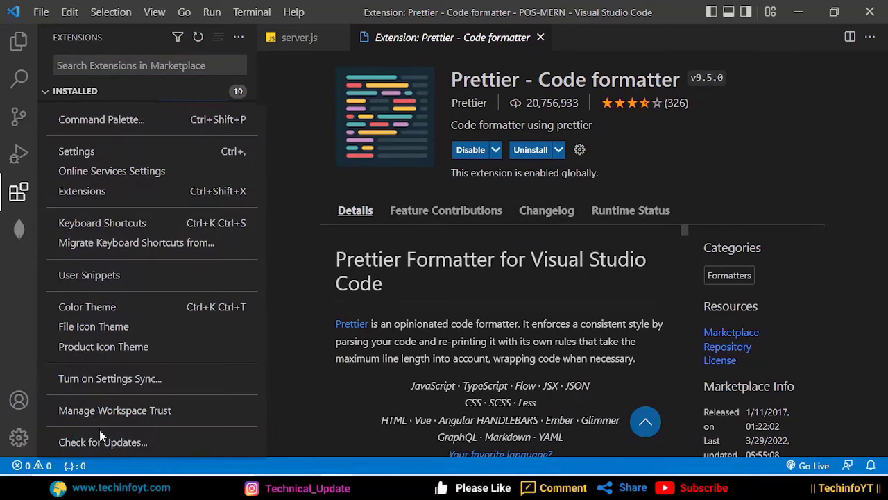
click(77, 152)
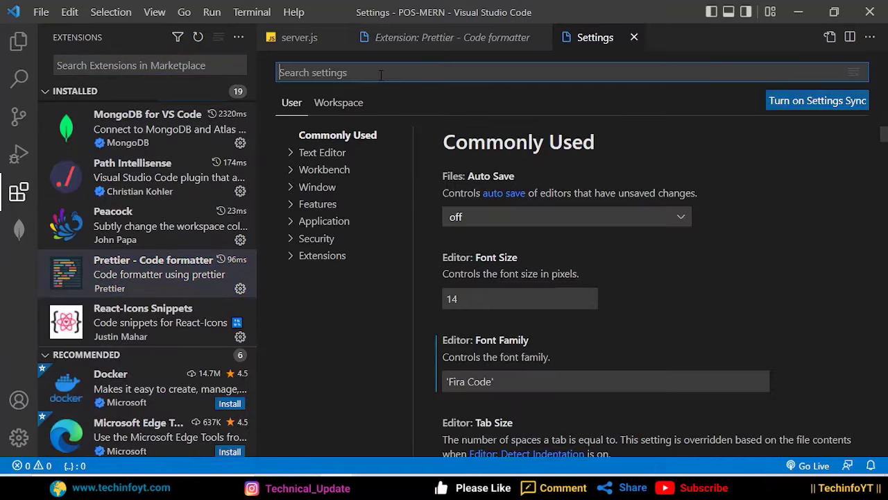
text(forma)
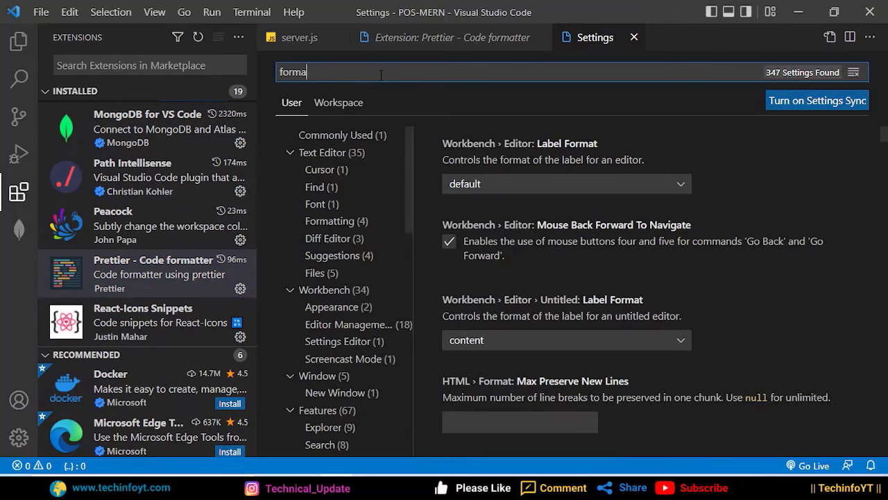
text(tonsave)
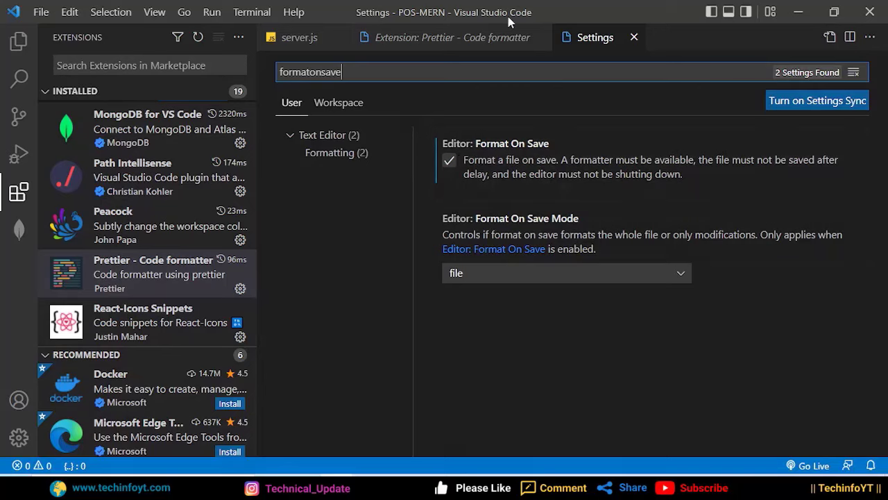
Close the Settings and Prettier pages, and show the project files beside server.js in a narrower sidebar
click(635, 37)
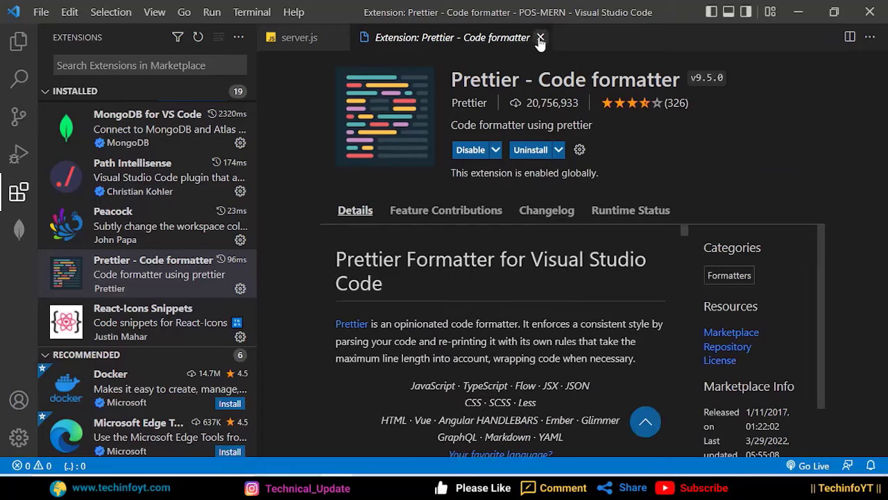
click(541, 38)
click(19, 41)
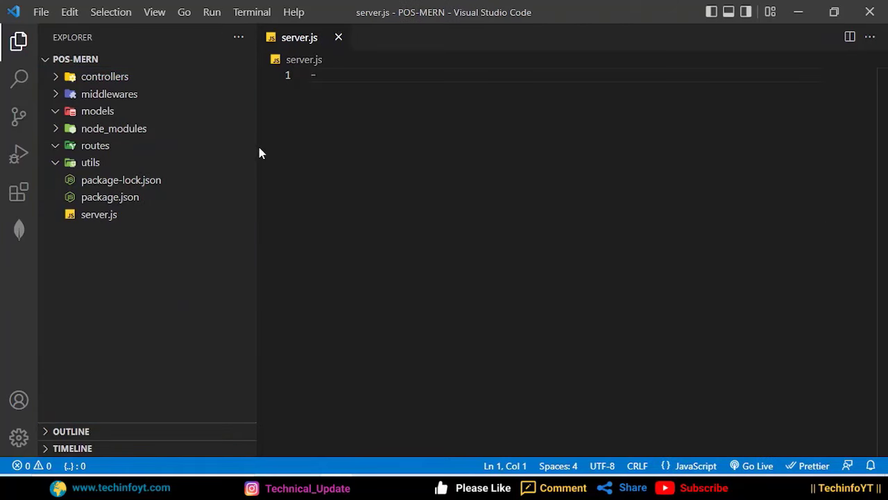
drag(256, 148, 173, 156)
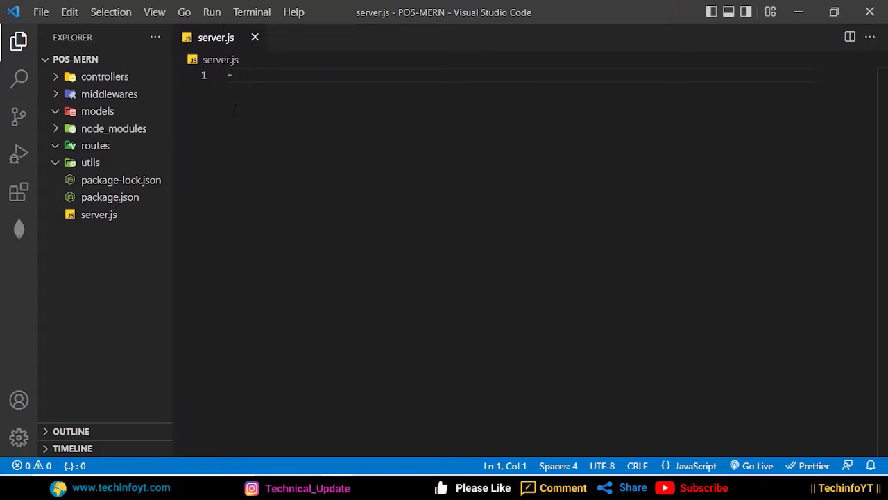